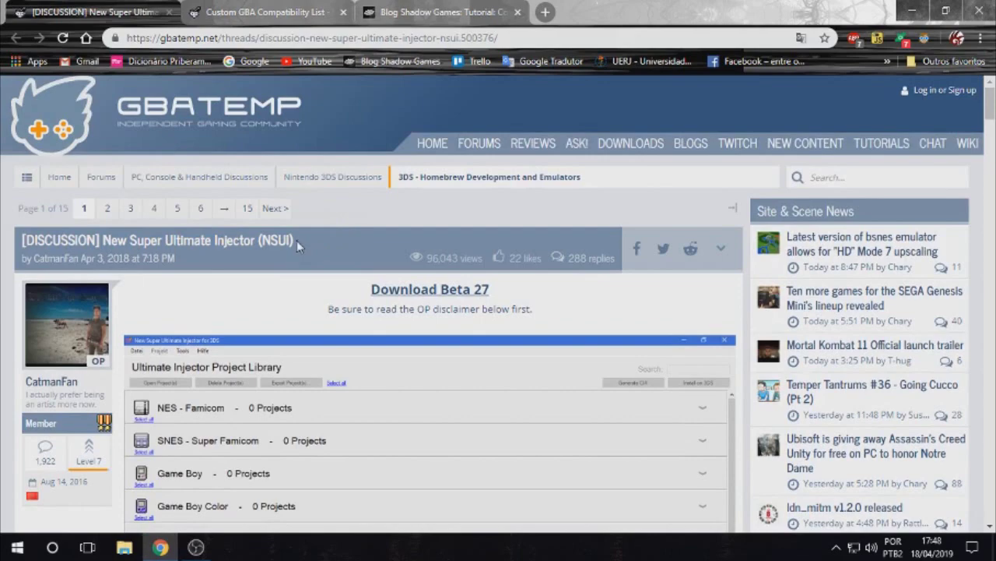
Download Release_beta27.zip directly from Dropbox through the forum thread's Download Beta 27 link, dismissing the sign-up form and closing the Dropbox page.
scroll(295, 245, "down", 1)
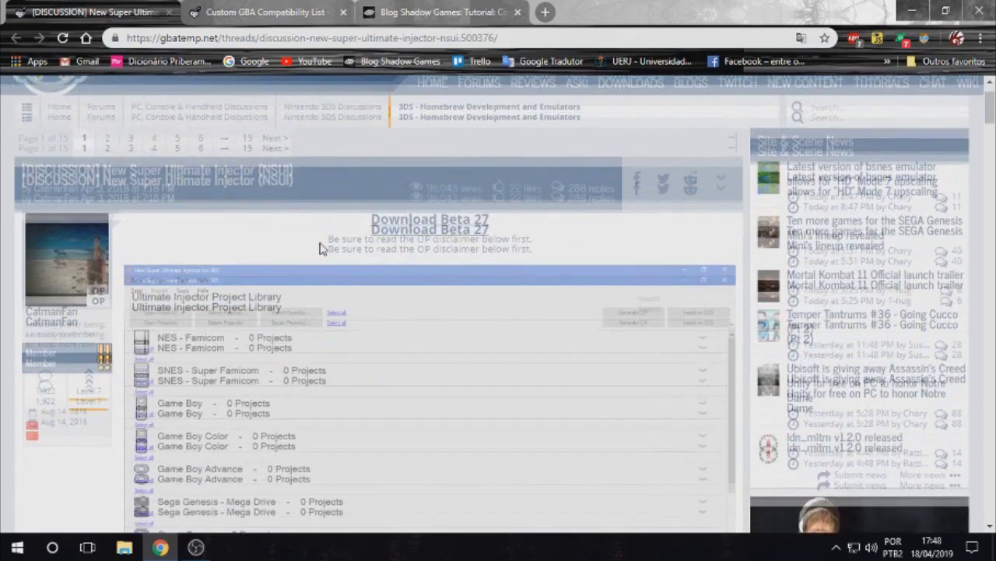
left_click(432, 221)
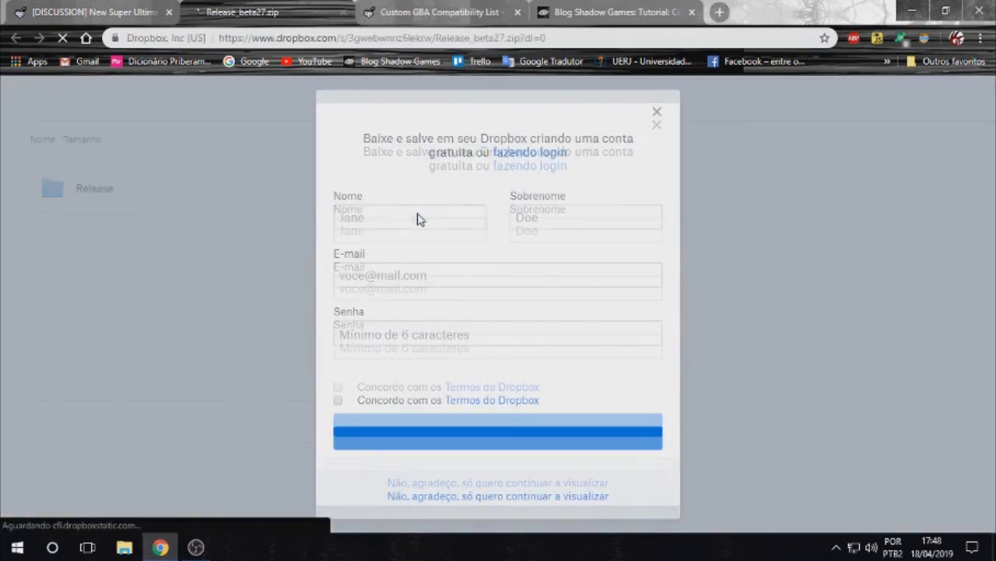
left_click(656, 117)
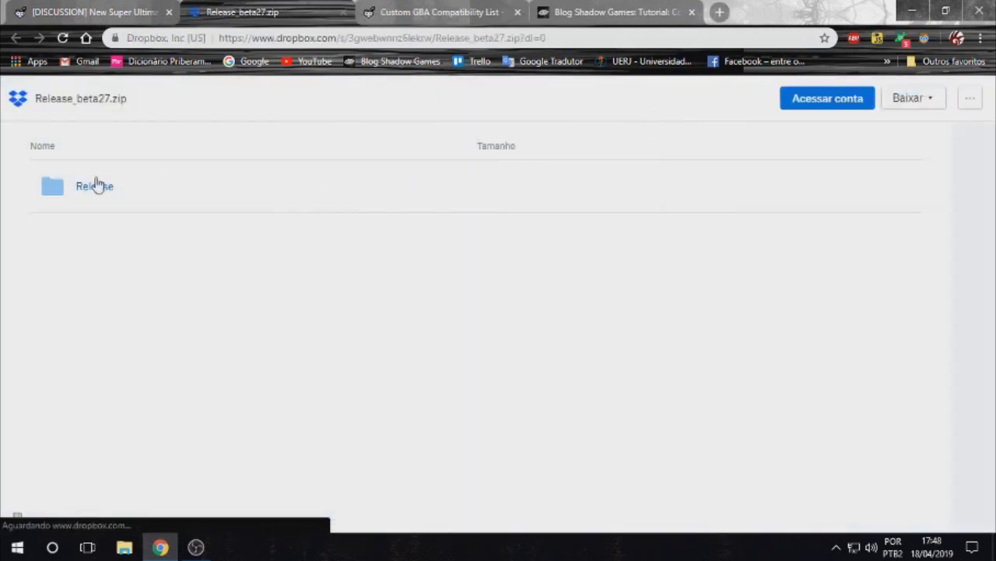
left_click(920, 107)
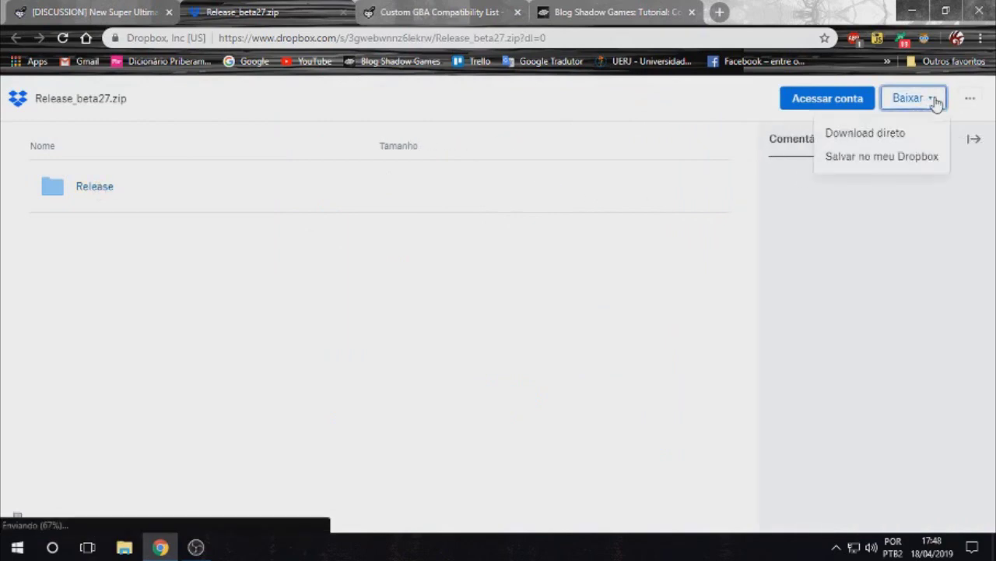
left_click(861, 136)
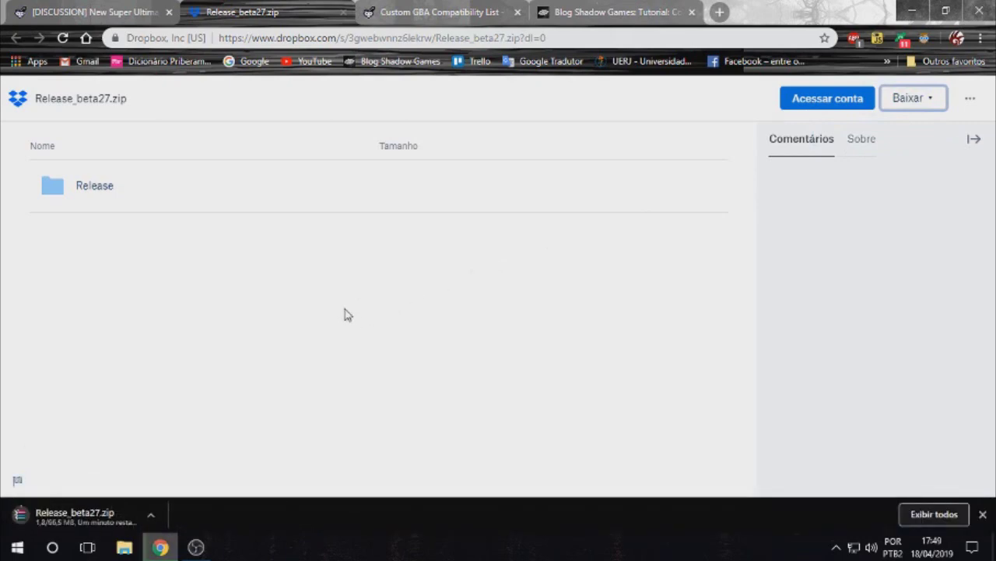
key("ctrl+w")
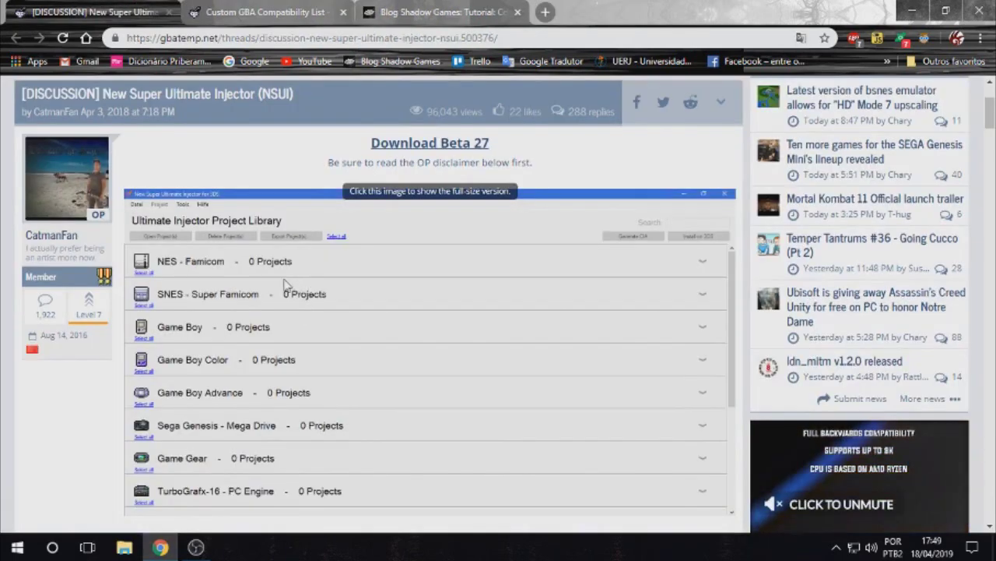
Launch New Super Ultimate Injector for 3DS.exe from the New Super Ultimate Injector 3DS folder in Documentos.
key("super+e")
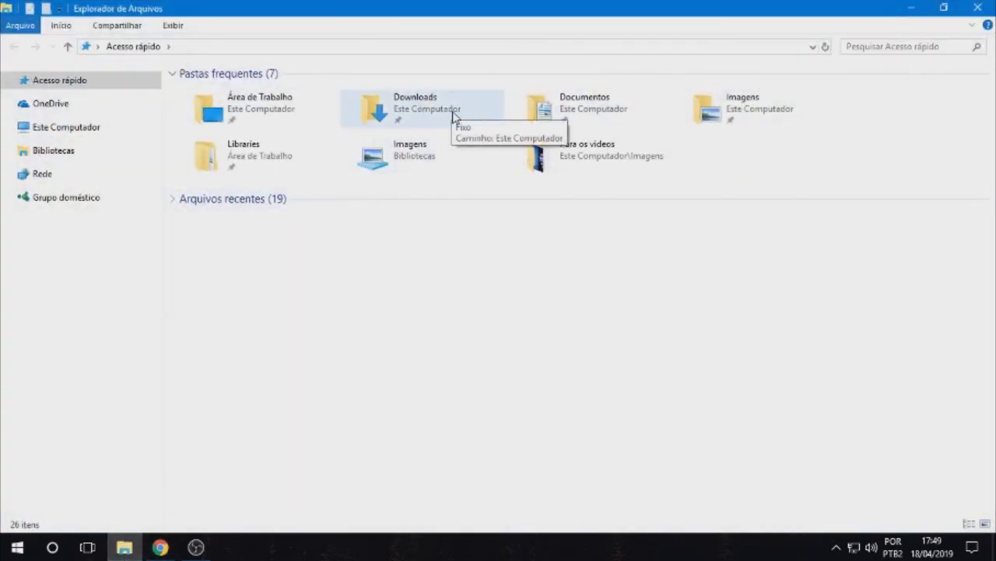
double_click(576, 116)
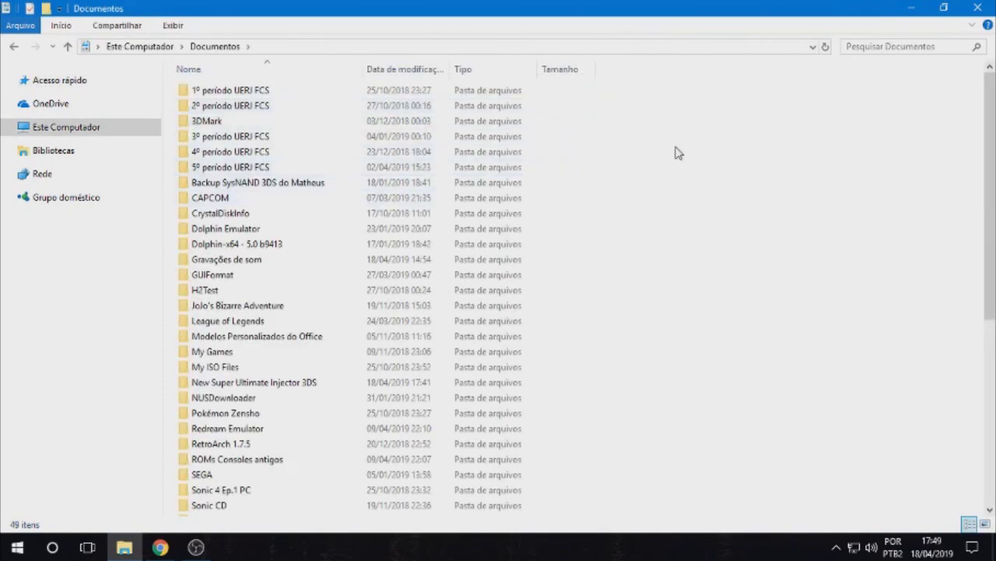
scroll(676, 153, "down", 3)
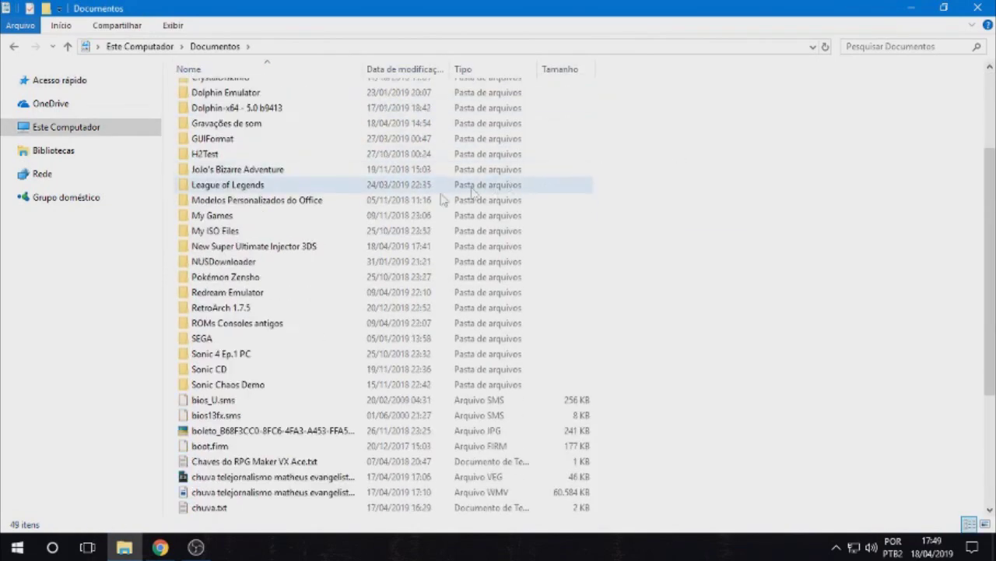
double_click(294, 249)
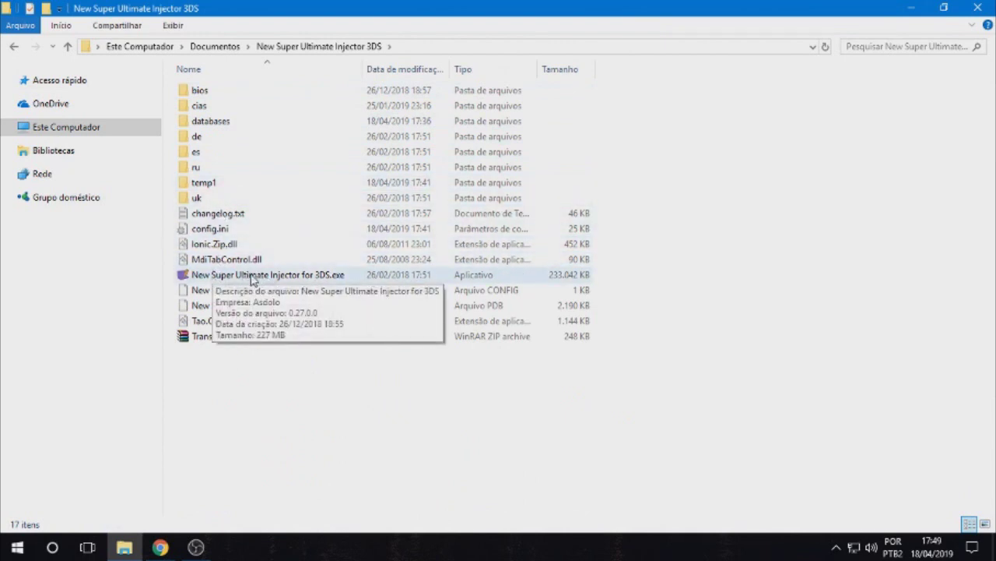
left_click(292, 277)
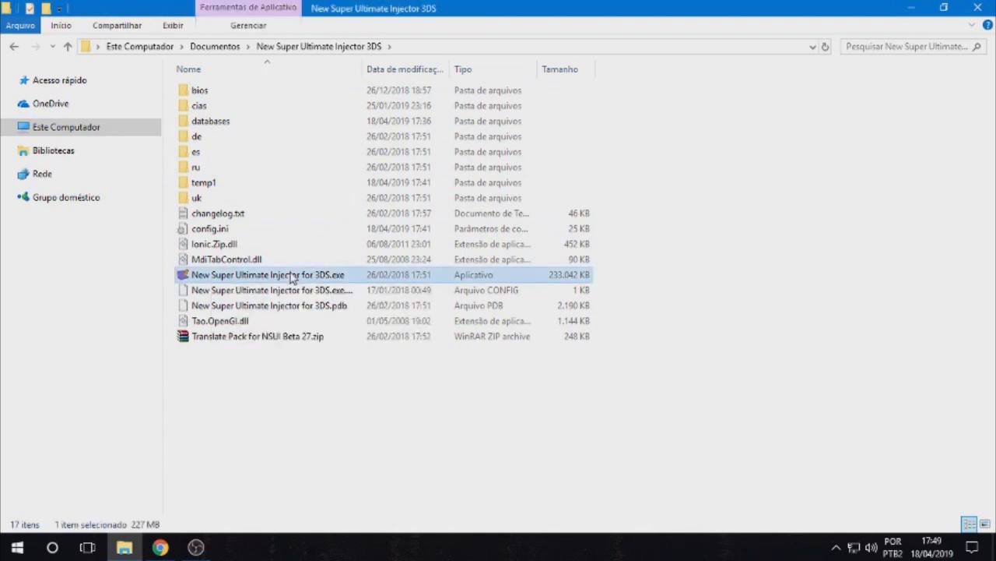
double_click(293, 276)
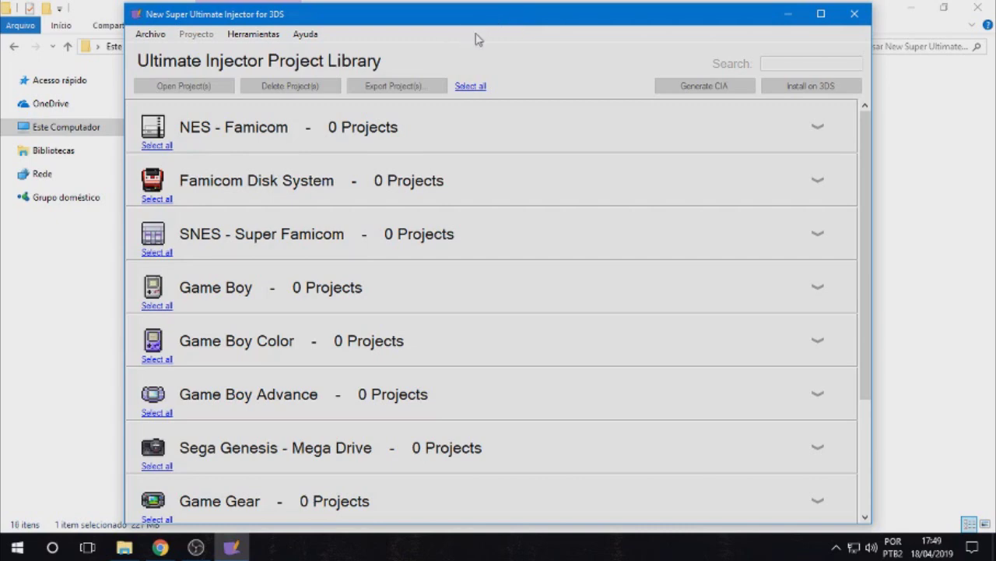
Change the program's language to English, save the options and restart the program.
left_click(258, 36)
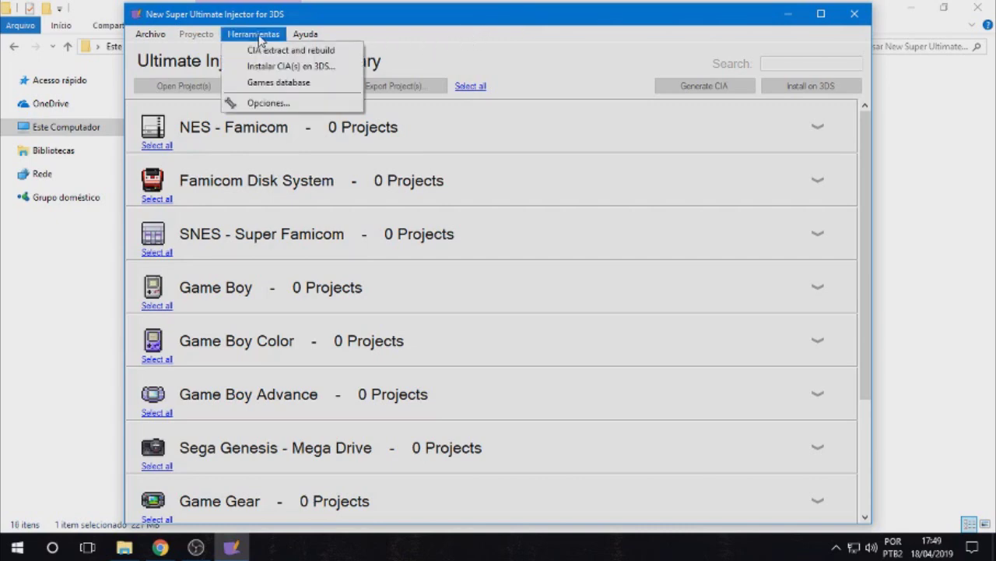
left_click(266, 103)
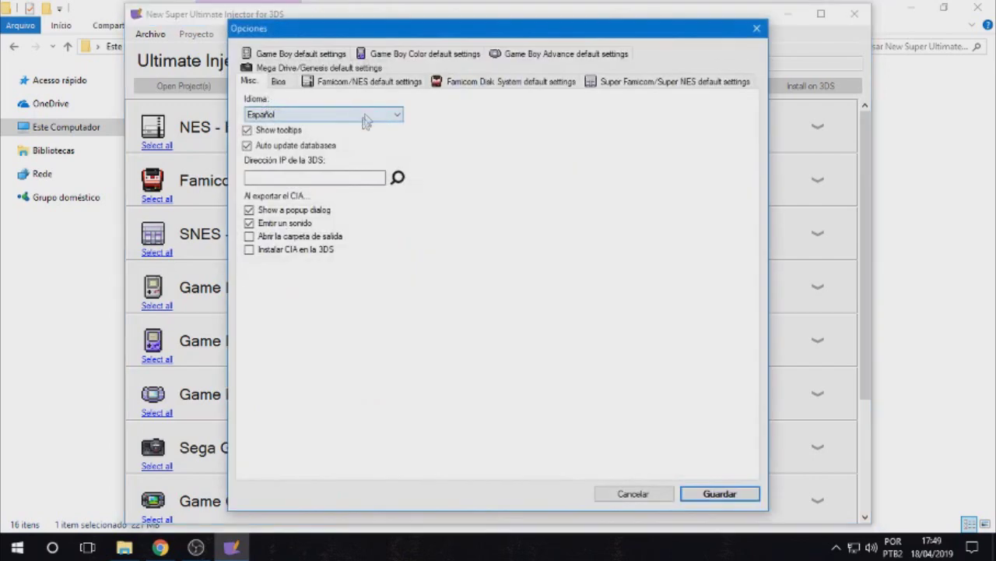
left_click(288, 115)
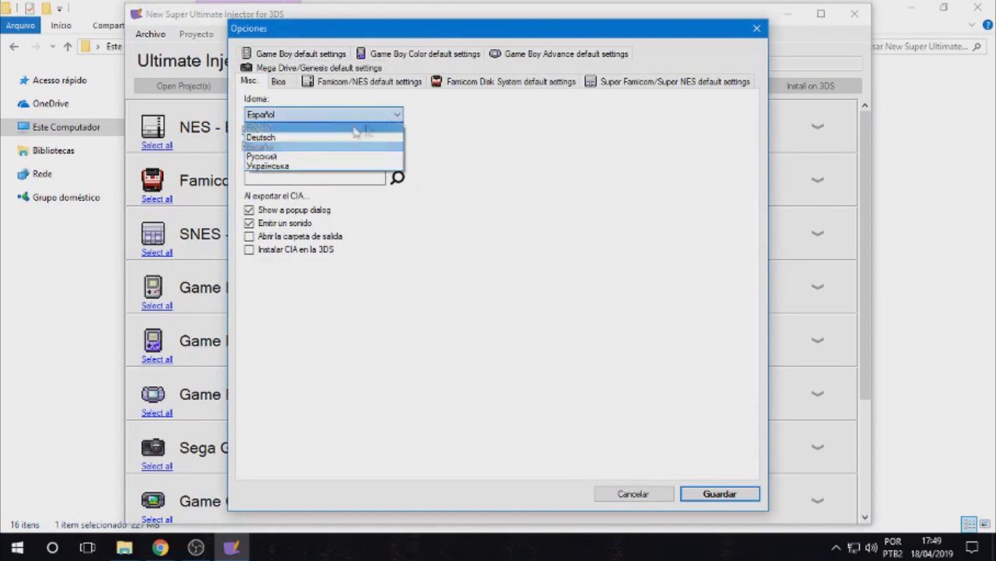
left_click(293, 129)
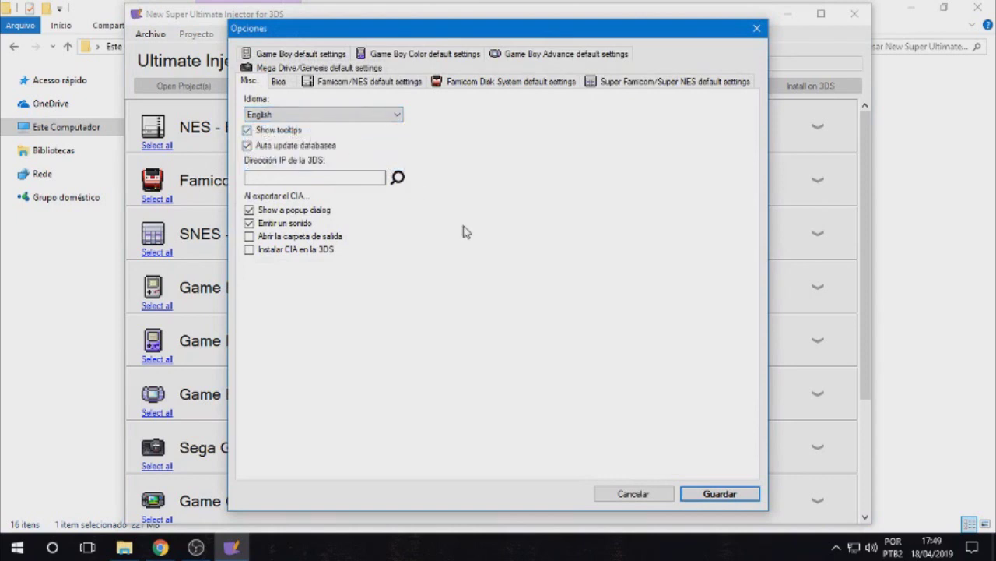
left_click(717, 495)
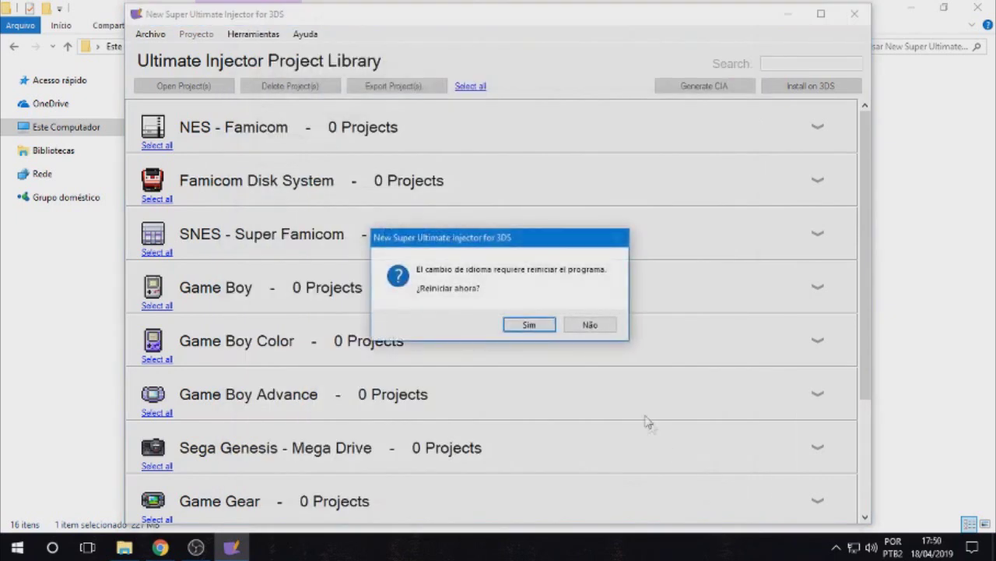
left_click(529, 325)
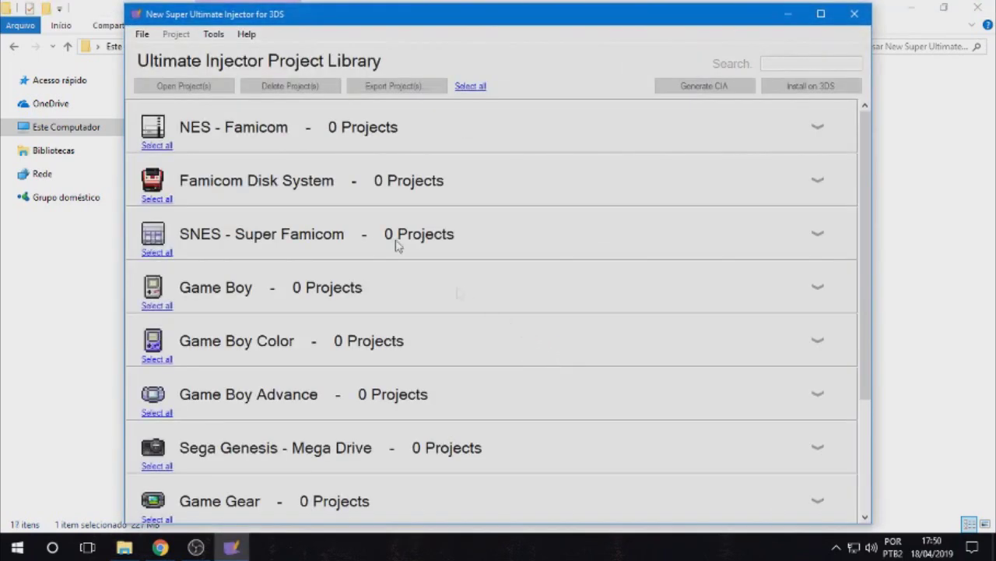
Examine the BIOS file settings in the options and browse for a Game Boy Advance BIOS file without choosing one.
left_click_drag(424, 19, 443, 19)
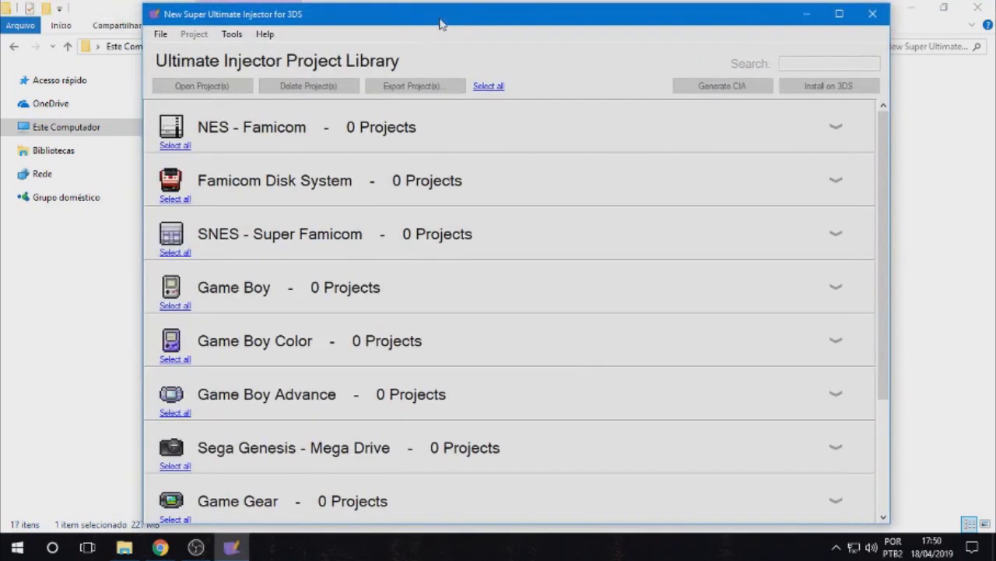
left_click(232, 34)
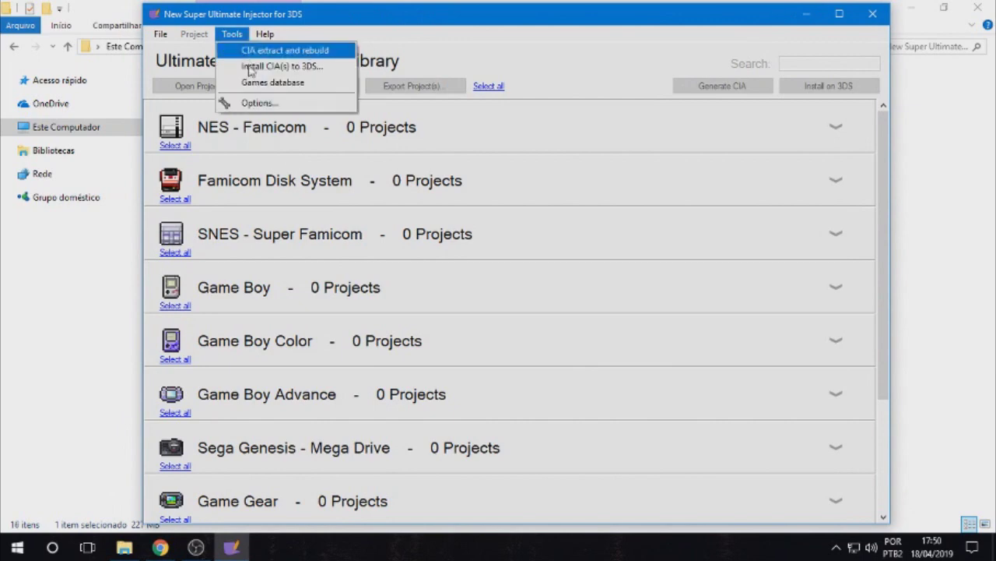
left_click(263, 107)
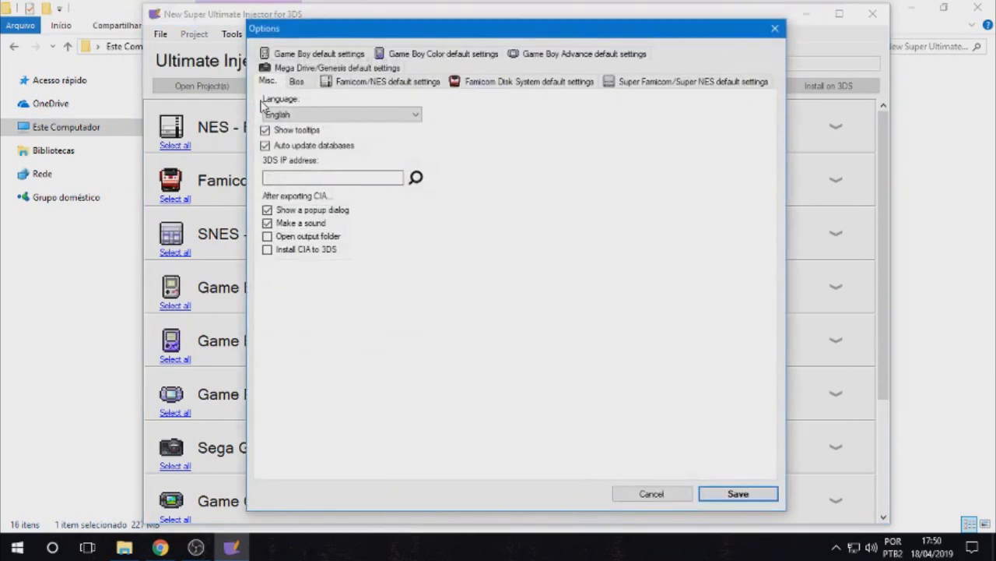
left_click(297, 82)
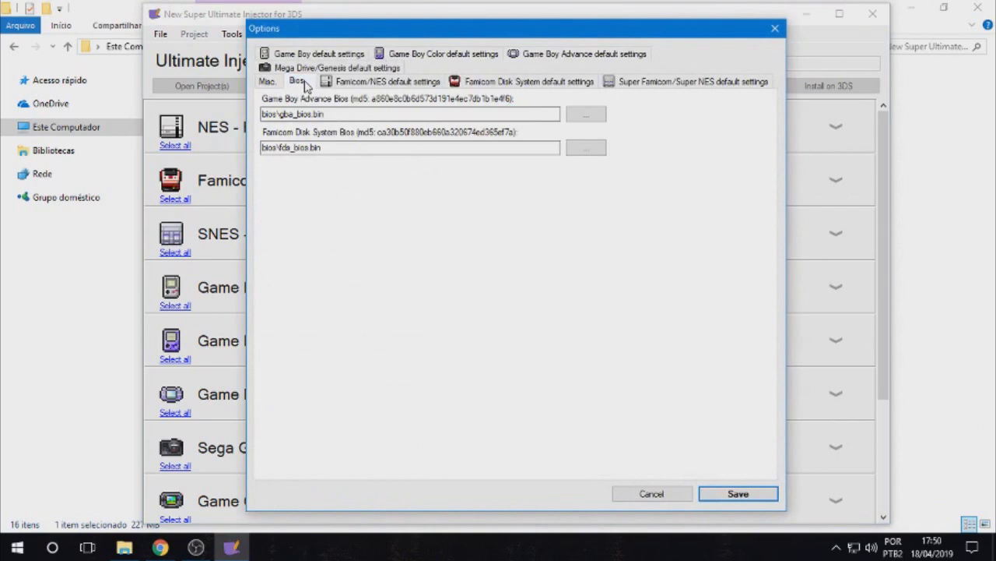
left_click(590, 116)
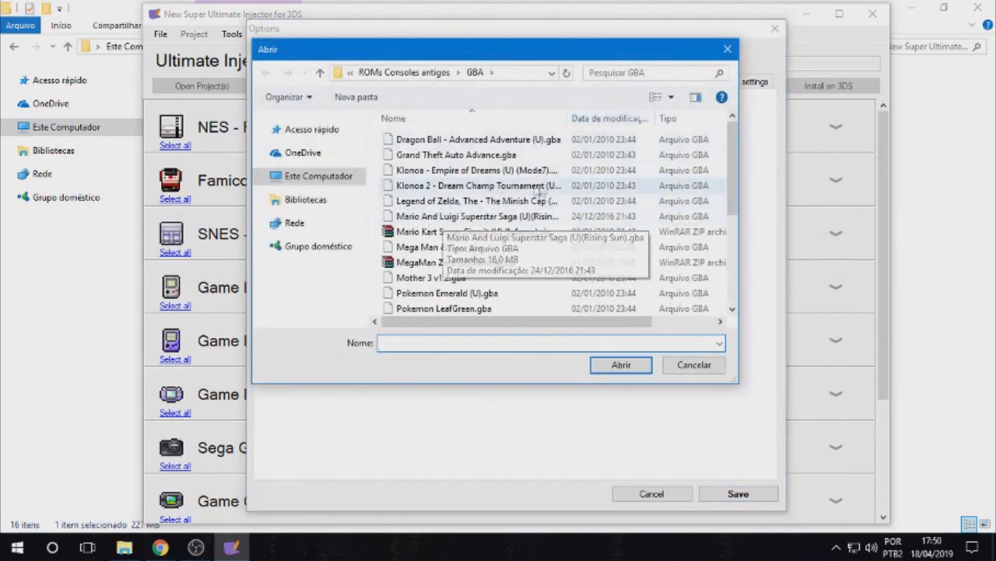
scroll(478, 153, "down", 2)
scroll(475, 156, "up", 2)
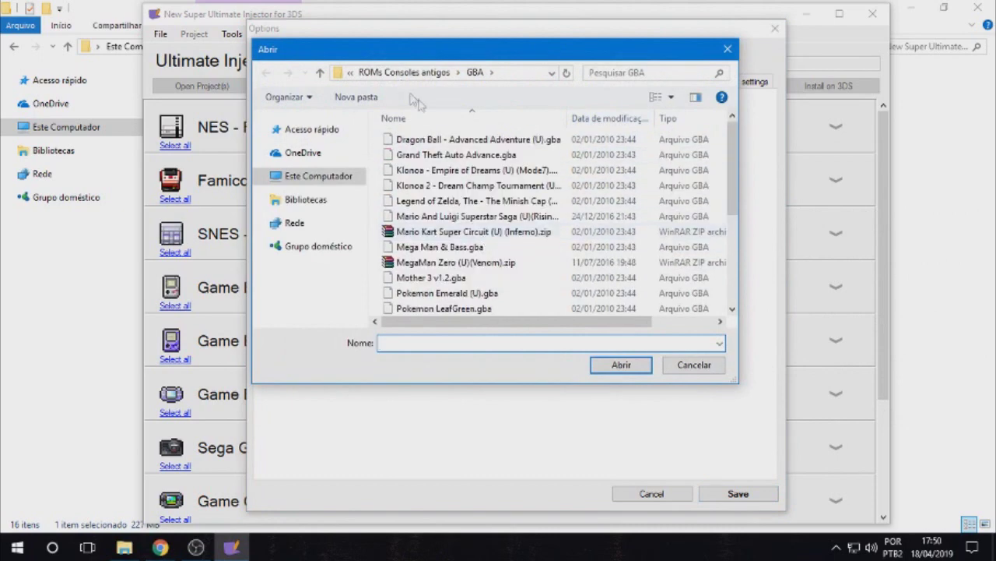
left_click(693, 364)
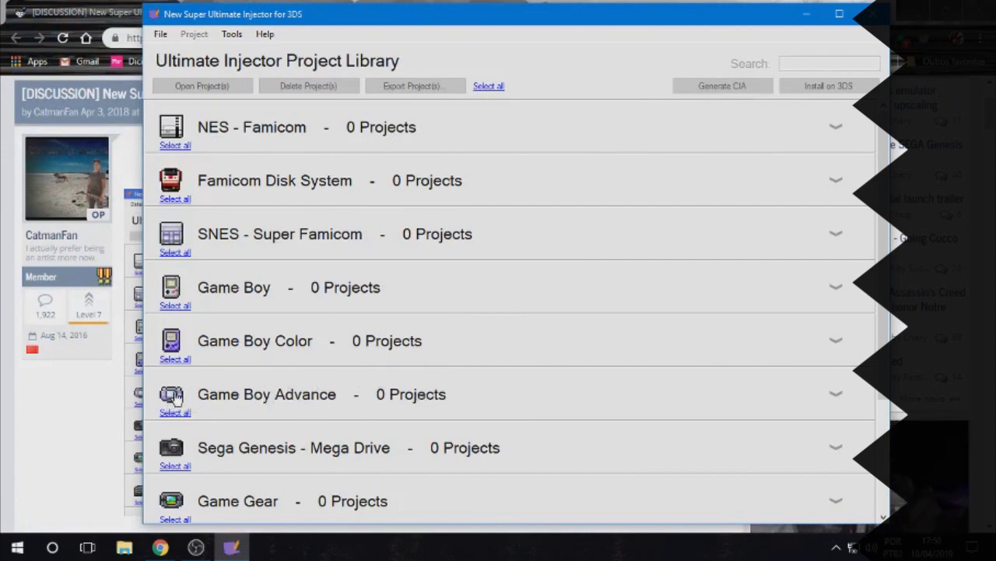
Create a Game Boy Advance project and load the ROM Sonic Advance (U) (Lord Moyne).gba into it.
left_click(172, 394)
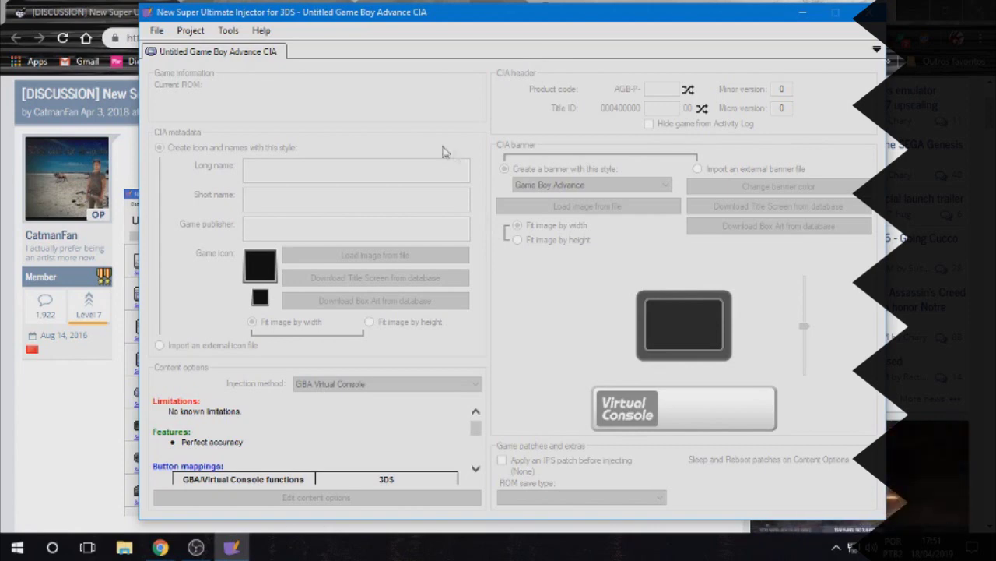
left_click(206, 31)
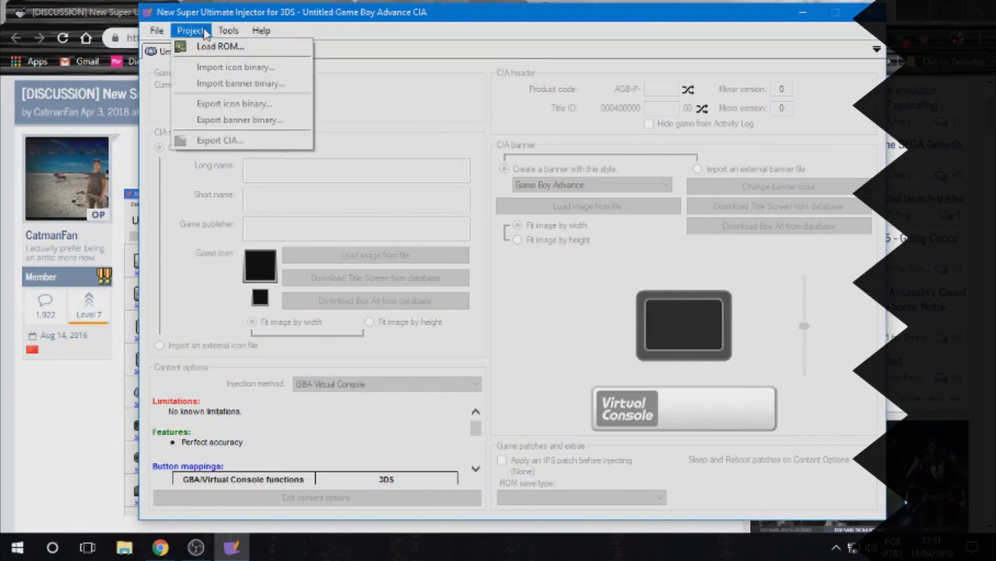
left_click(210, 48)
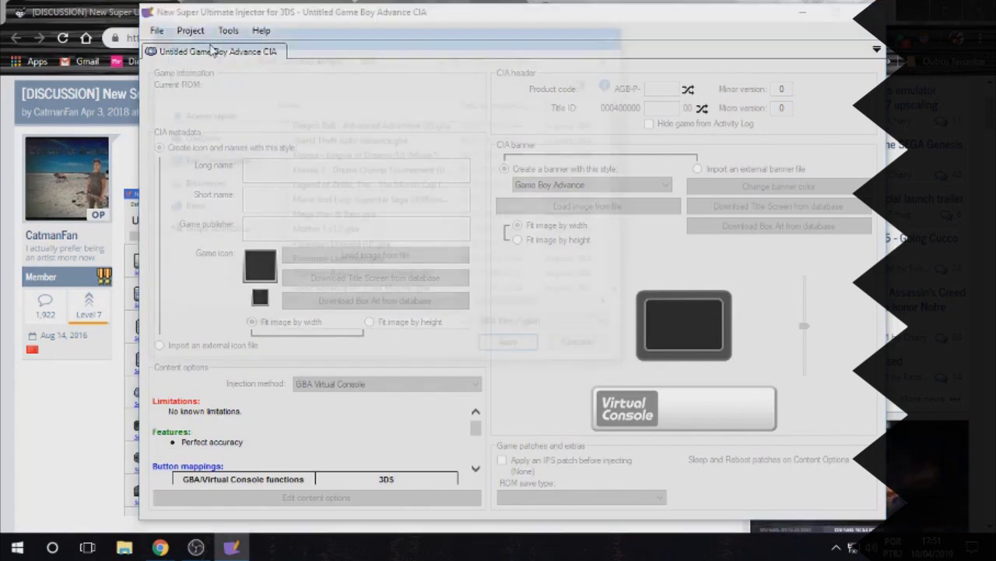
left_click_drag(628, 148, 626, 186)
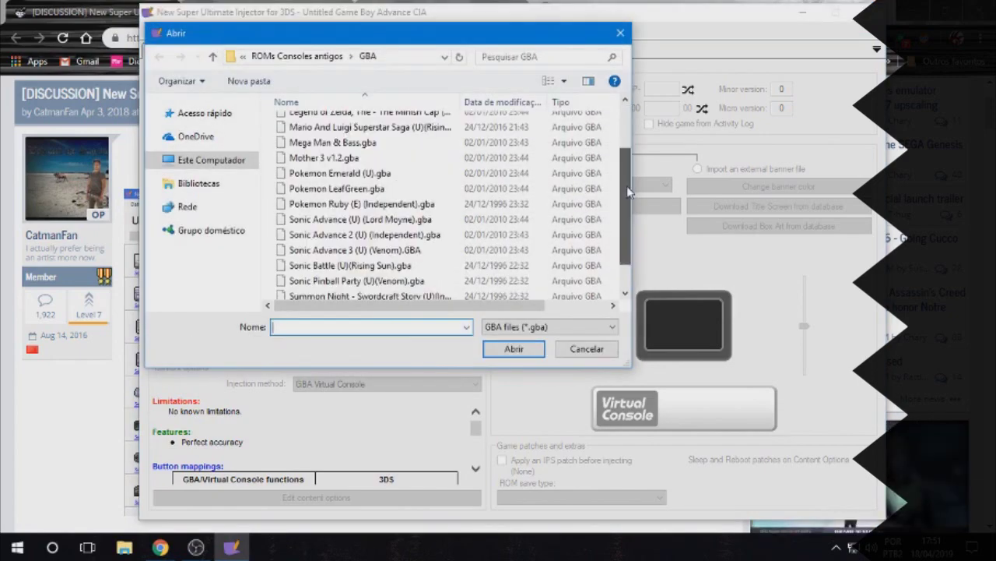
left_click(341, 221)
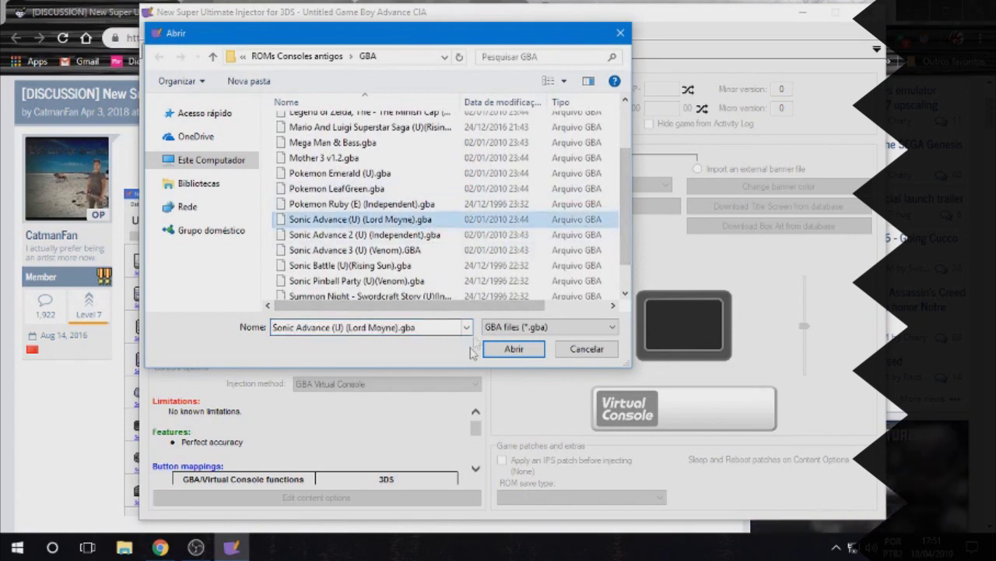
left_click(514, 348)
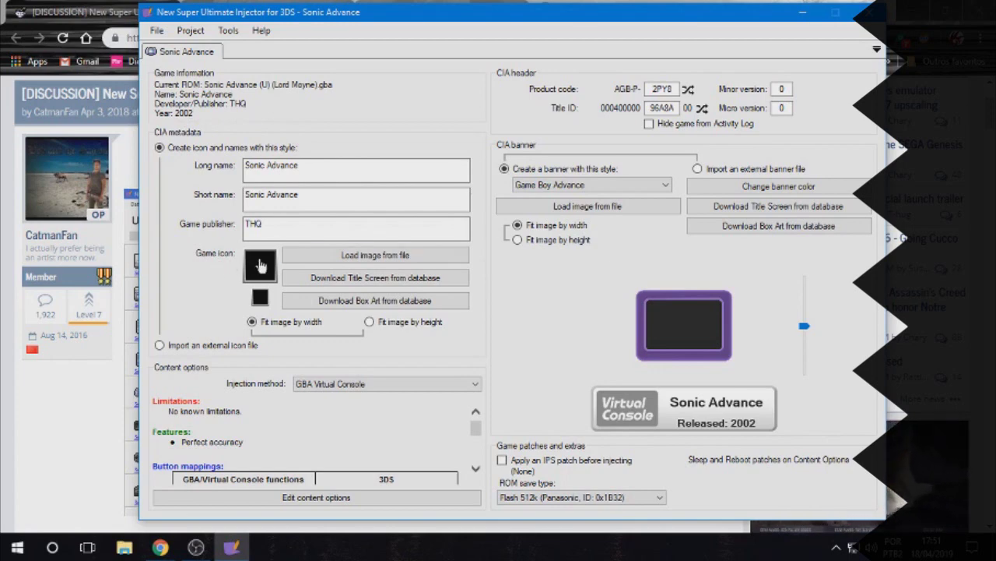
Use box art from the database as the game icon, try fitting it by height, and set it to fit by width.
mouse_move(261, 266)
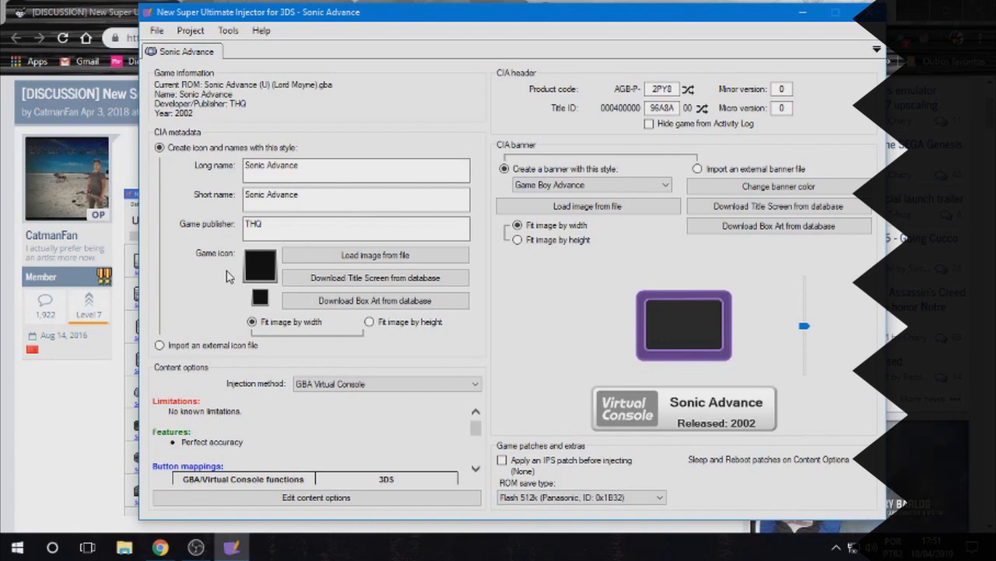
left_click(387, 280)
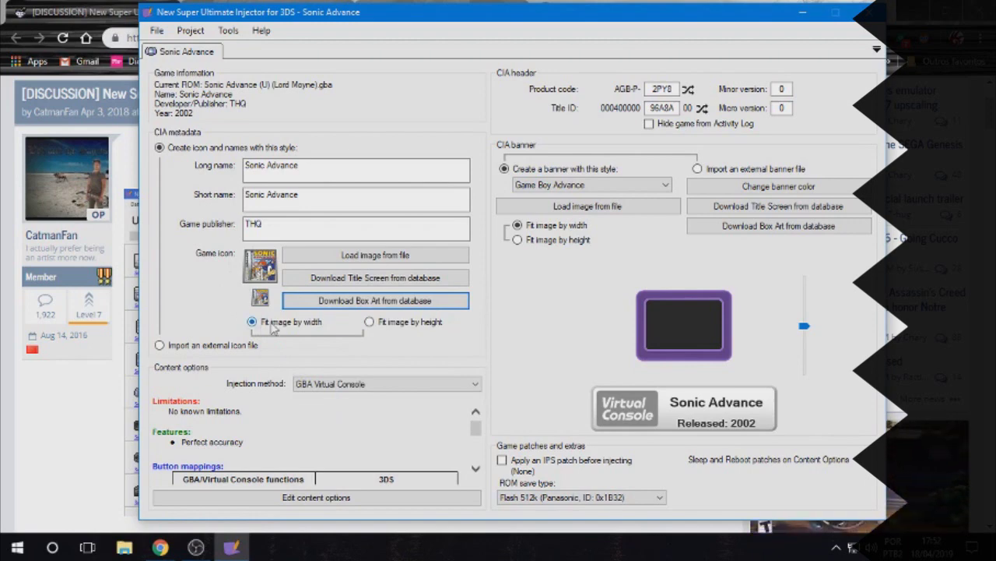
left_click(369, 322)
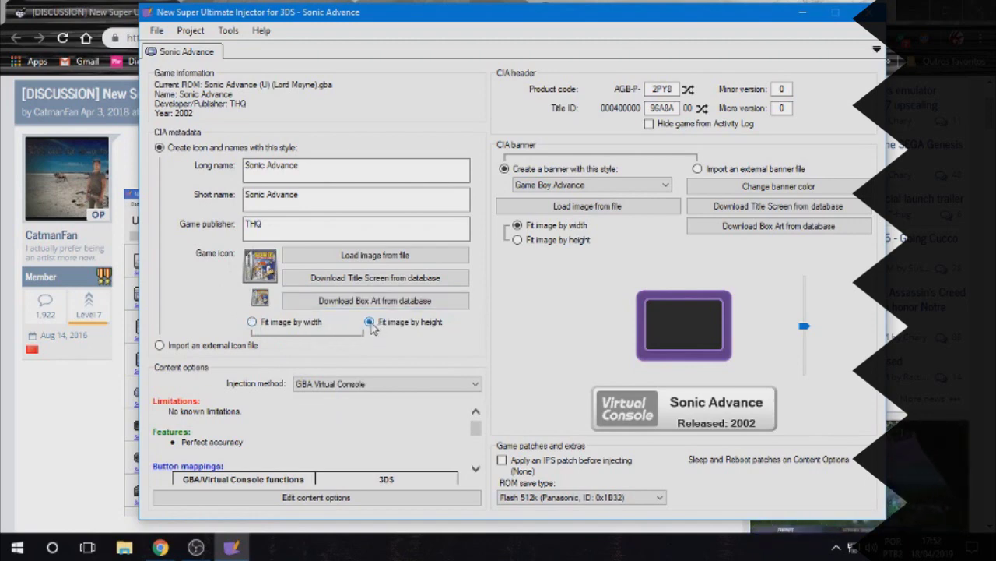
left_click(292, 323)
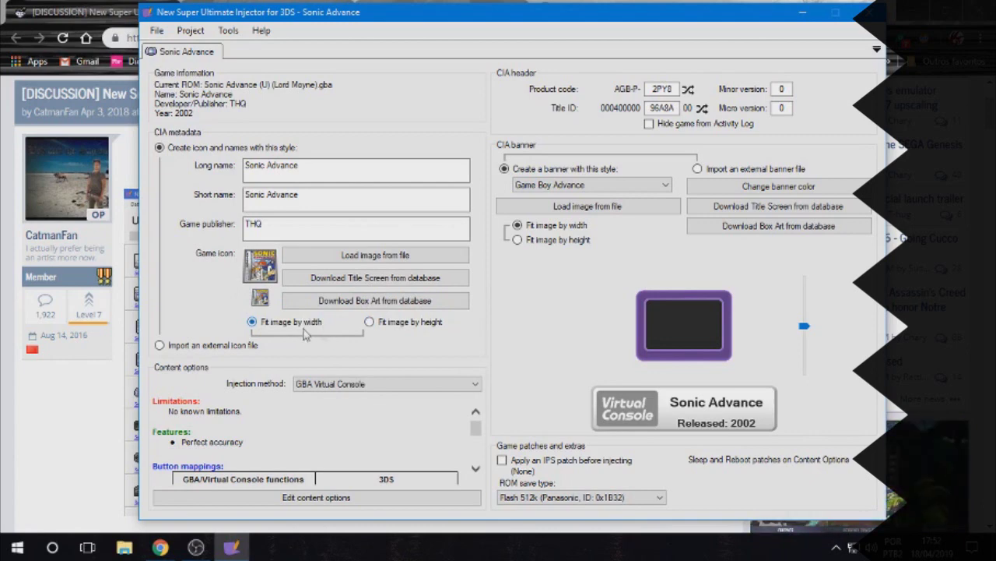
Fit the game icon image by height and keep GBA Virtual Console as the injection method.
left_click(370, 323)
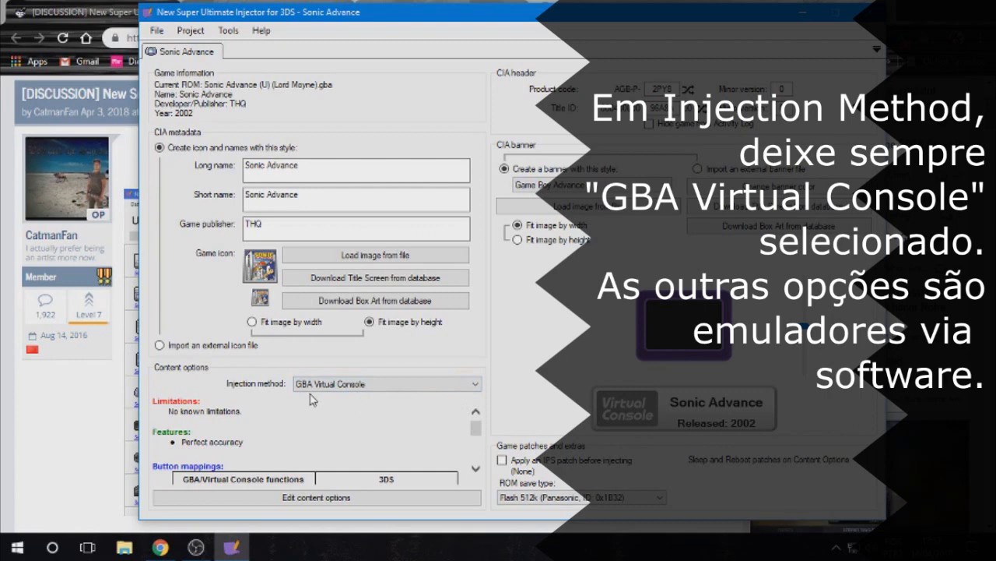
left_click(475, 386)
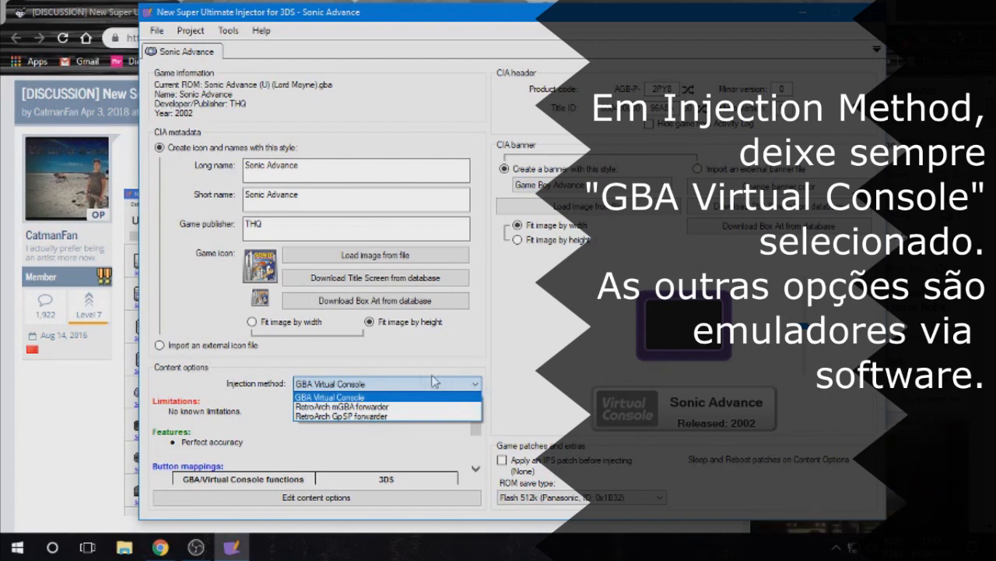
left_click(345, 388)
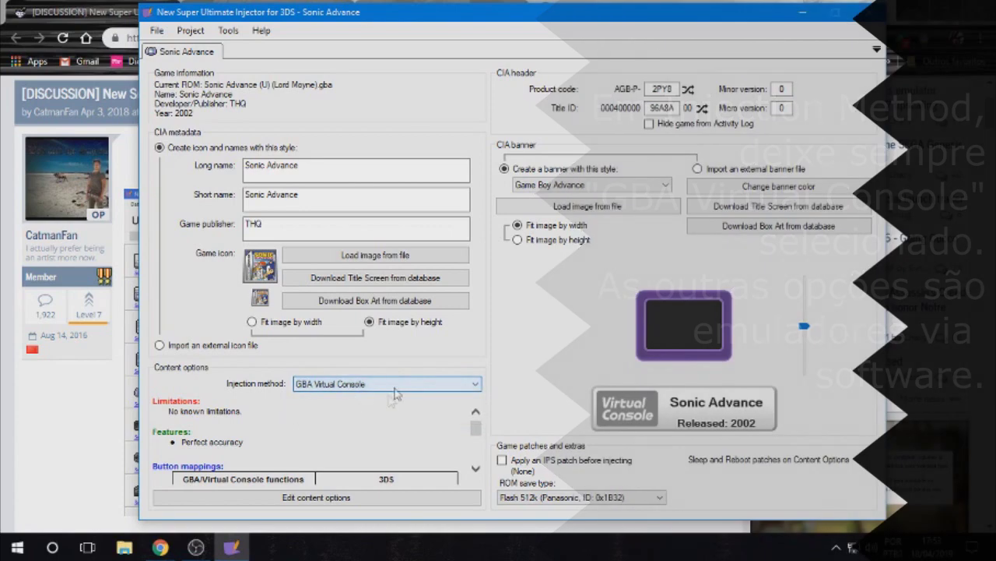
Review the button mappings between the GBA Virtual Console functions and the 3DS in the content options.
scroll(478, 434, "down", 1)
mouse_move(478, 434)
left_mouse_down()
mouse_move(476, 451)
mouse_move(478, 421)
mouse_move(476, 436)
left_mouse_up()
left_click_drag(322, 433, 369, 439)
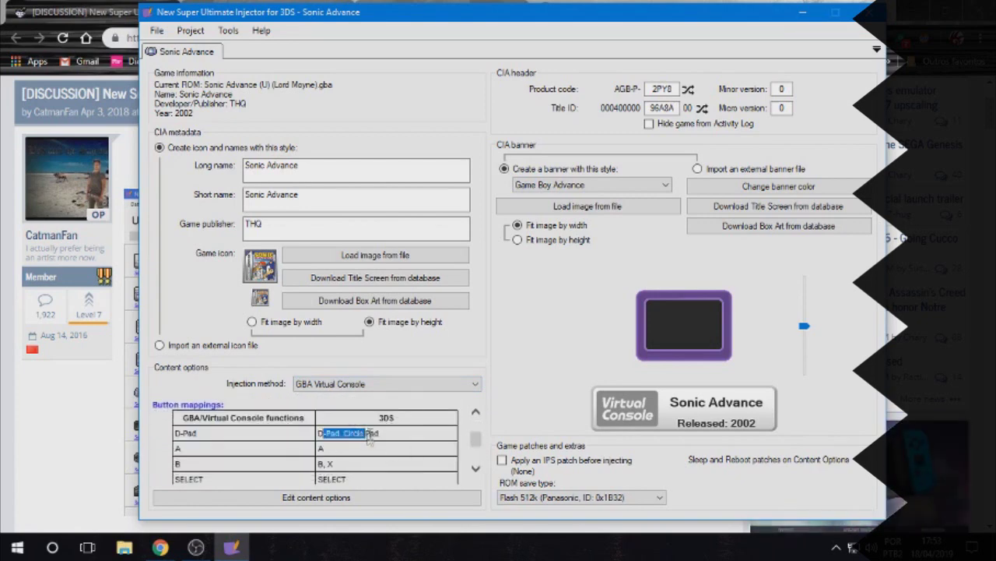
left_click_drag(478, 441, 479, 445)
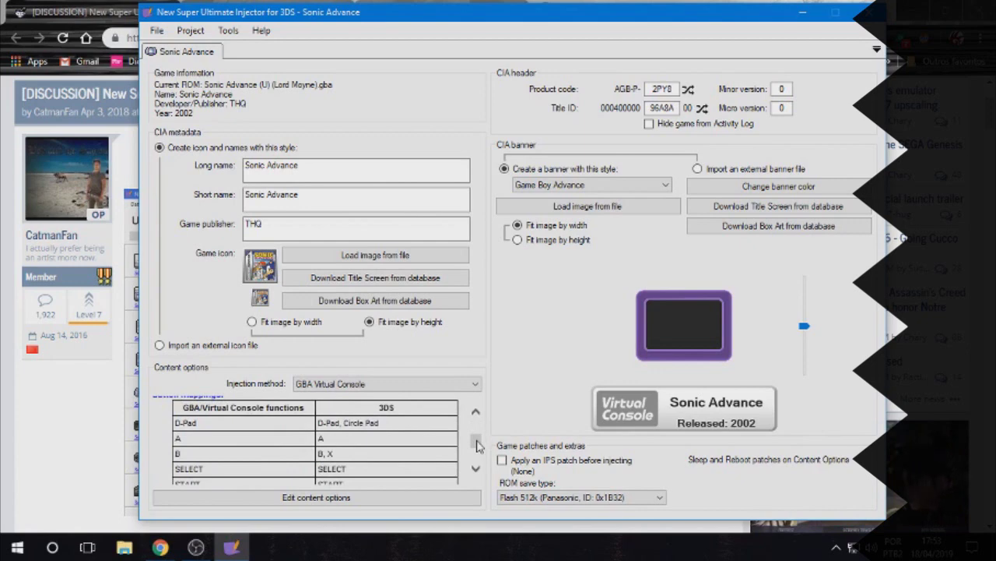
left_click_drag(478, 442, 478, 453)
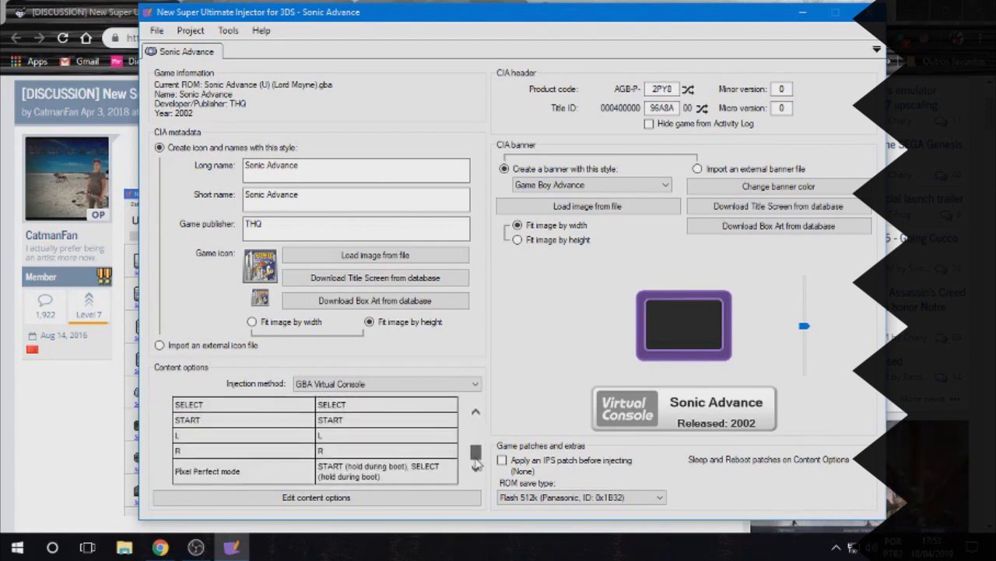
Try the Sleep Patch and the Hard-Reset Patch in the content options, leaving both disabled.
left_click(332, 502)
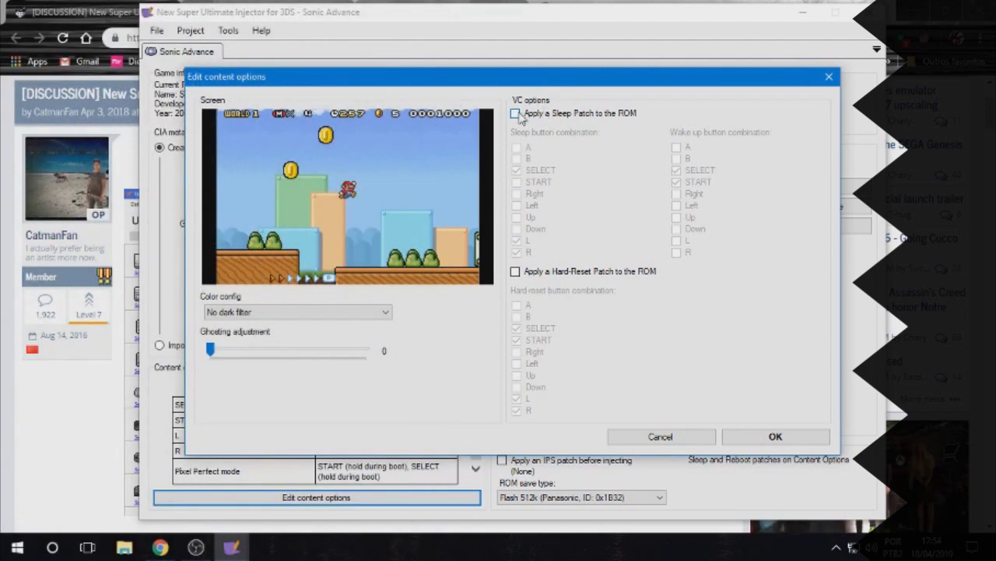
left_click(533, 114)
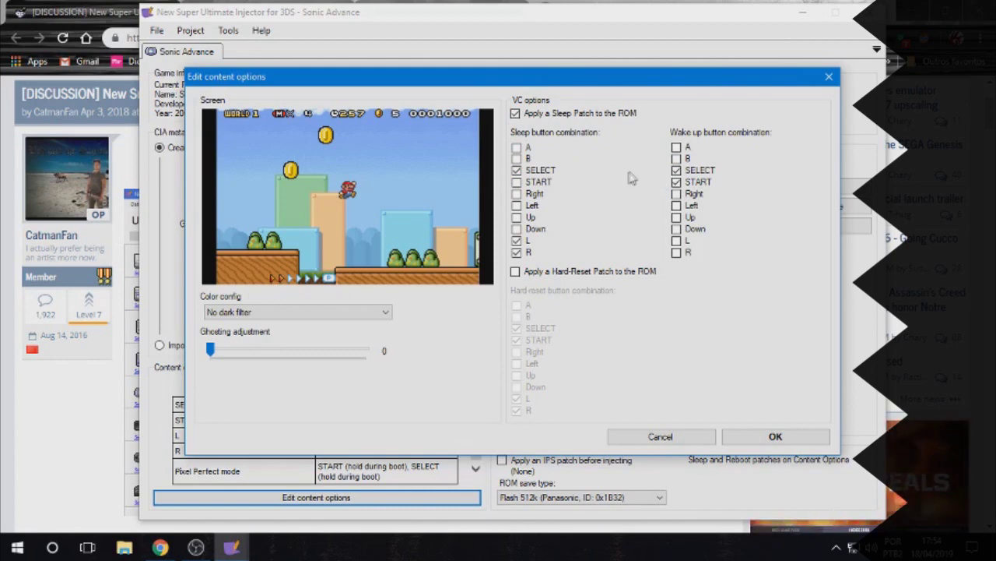
left_click(538, 117)
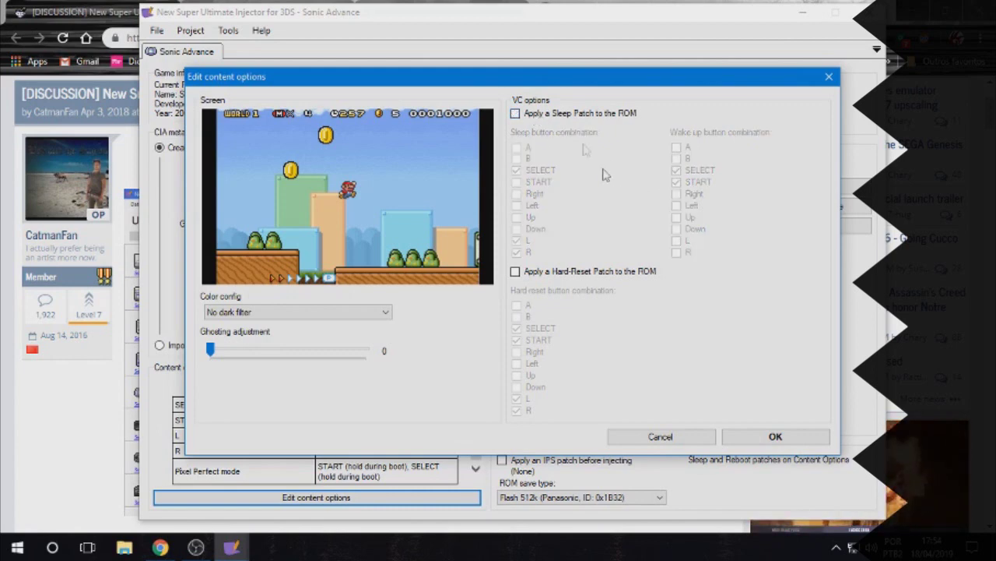
left_click(556, 275)
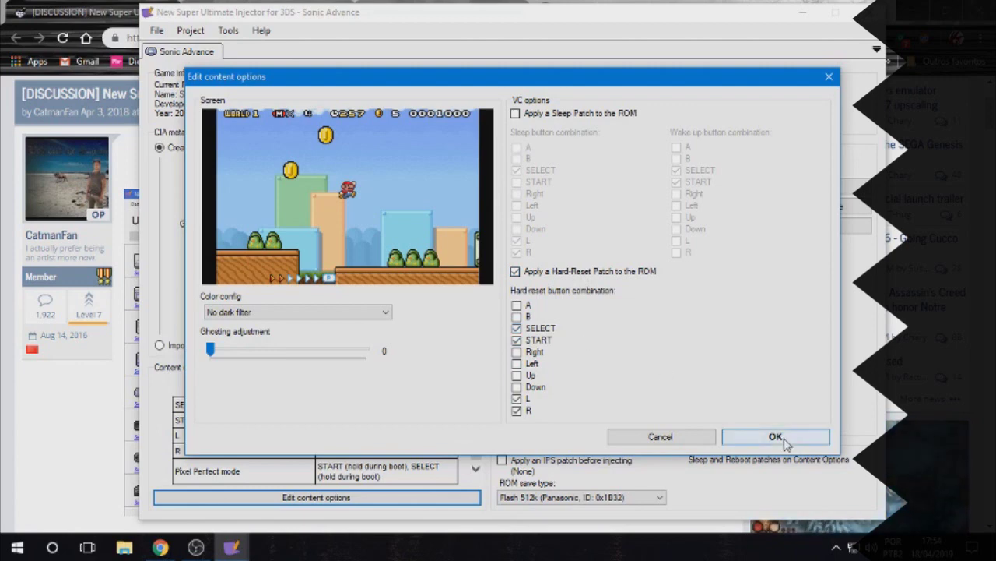
left_click(574, 272)
key("Return")
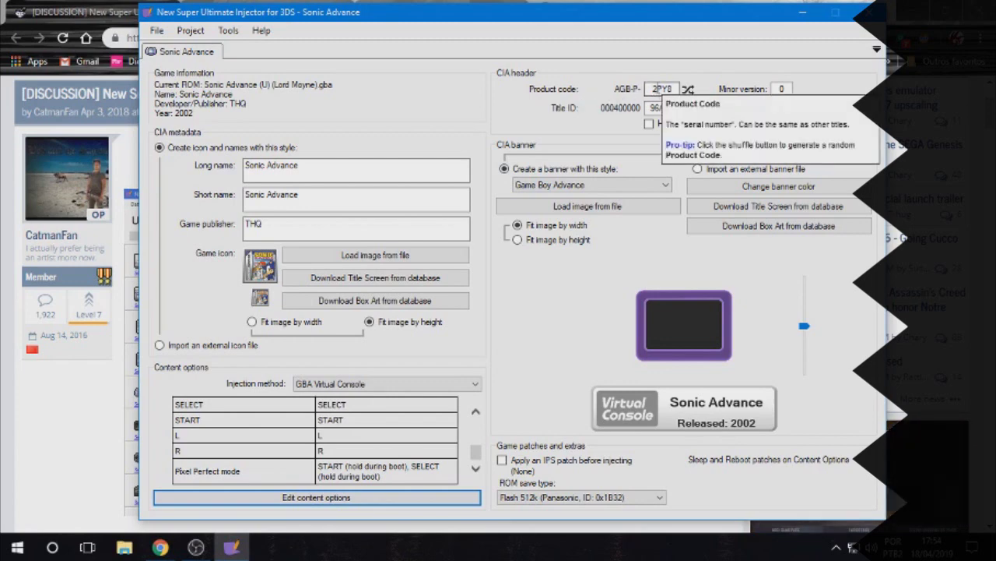
Set the product code to 8HA7 and the title ID to 4EEE7, and hide the game from the Activity Log.
double_click(657, 89)
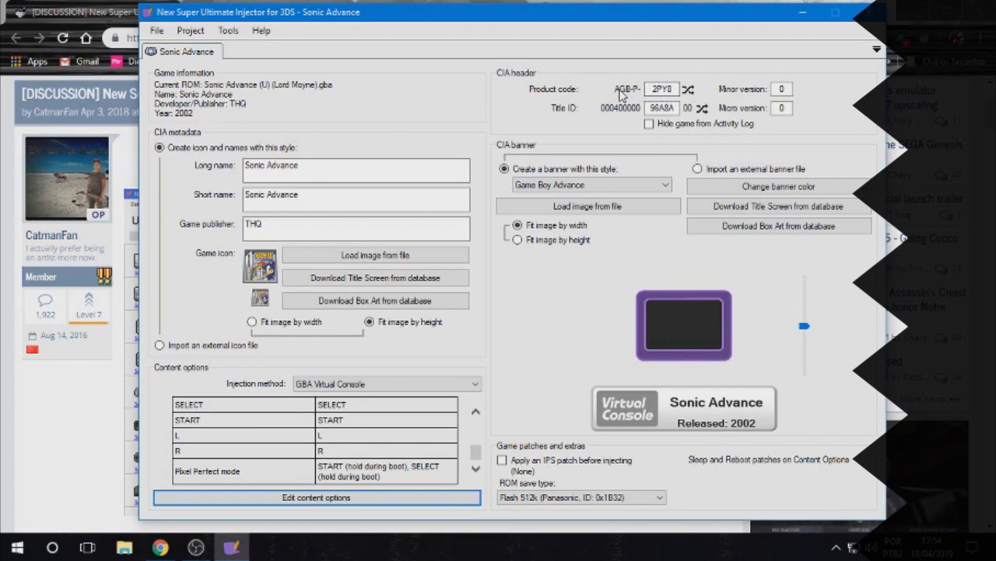
type("8HA7")
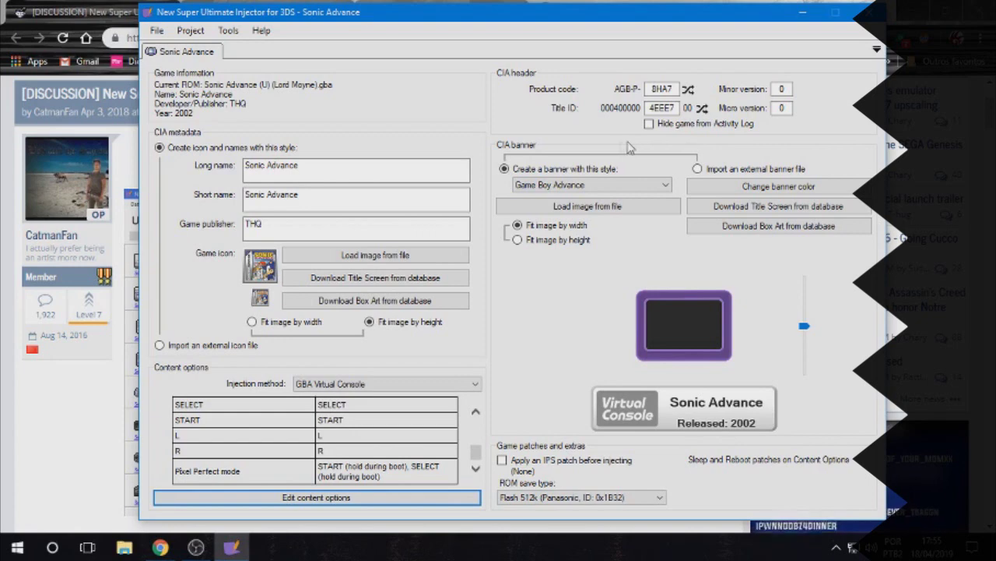
left_click(667, 129)
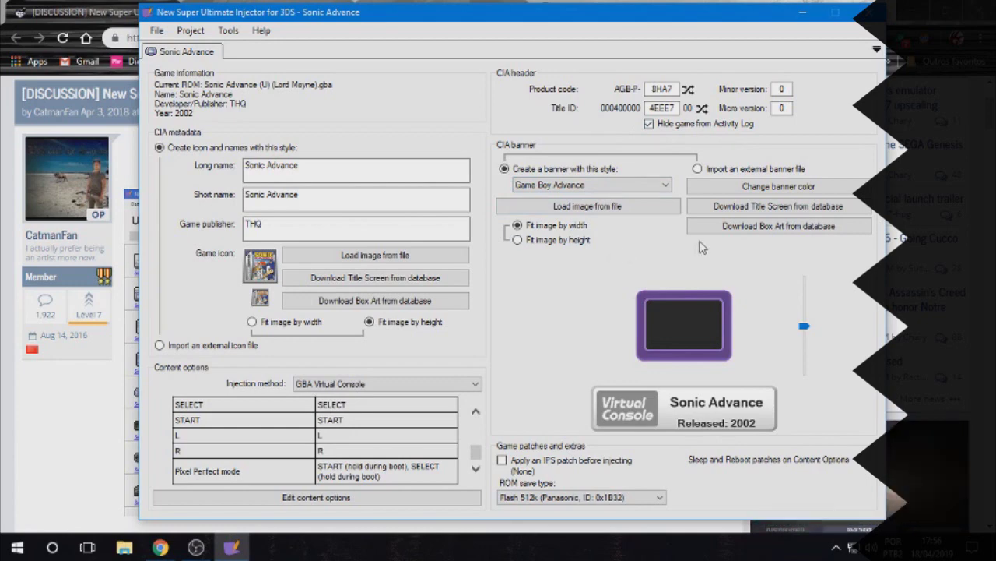
Try the database box art and its vertical position on the banner, and use the database title screen as the banner image.
left_click(776, 213)
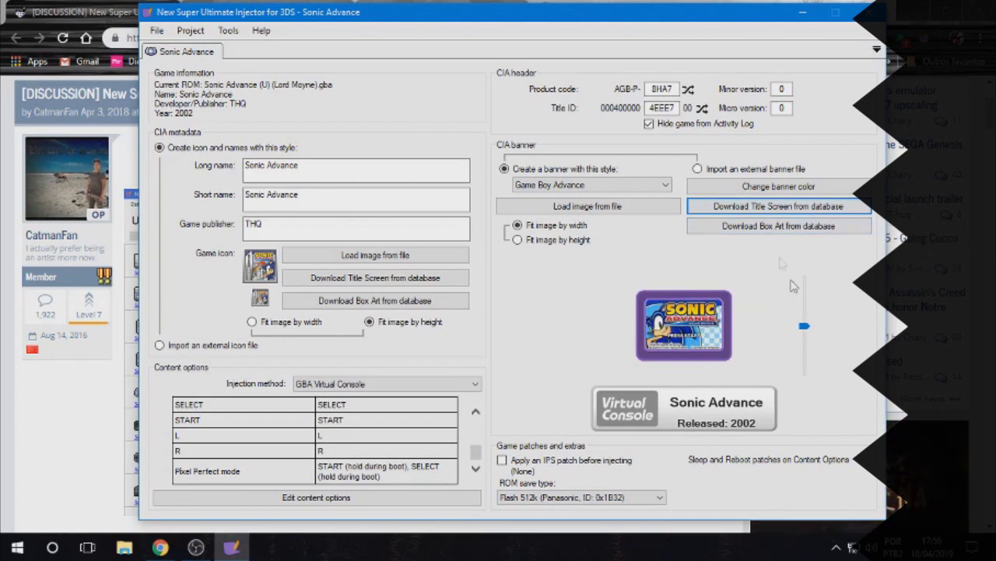
left_click(776, 232)
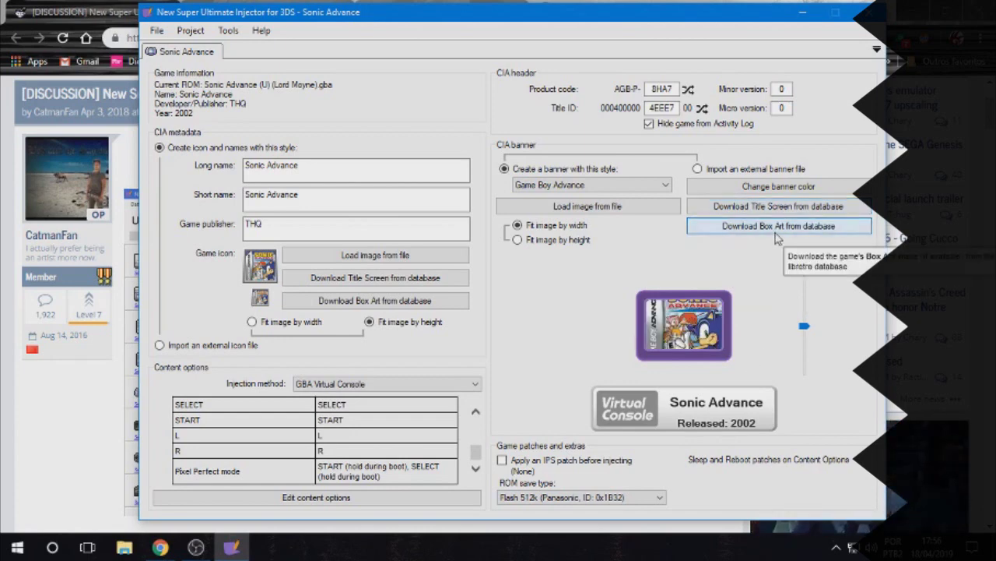
left_click(807, 321)
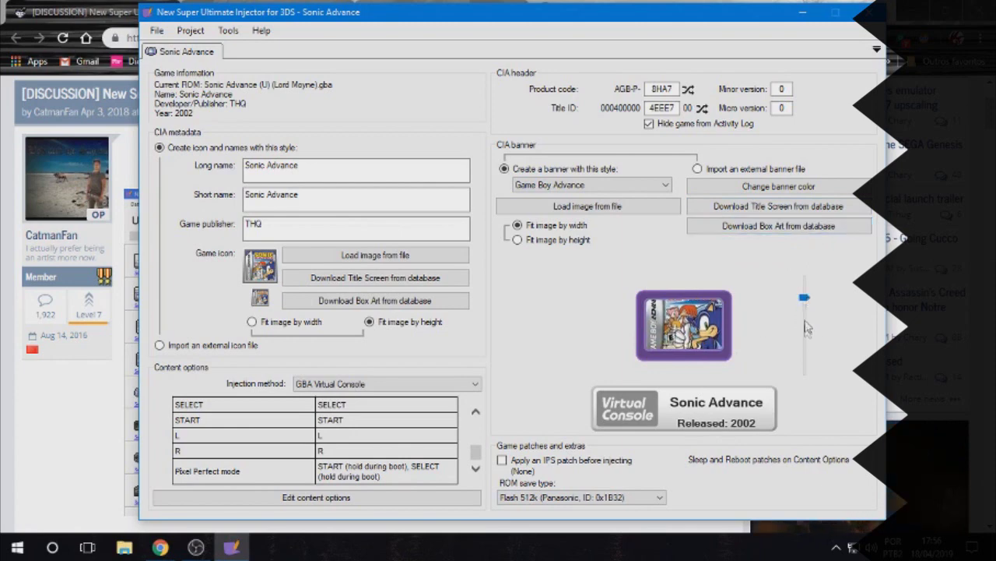
left_click_drag(805, 304, 805, 323)
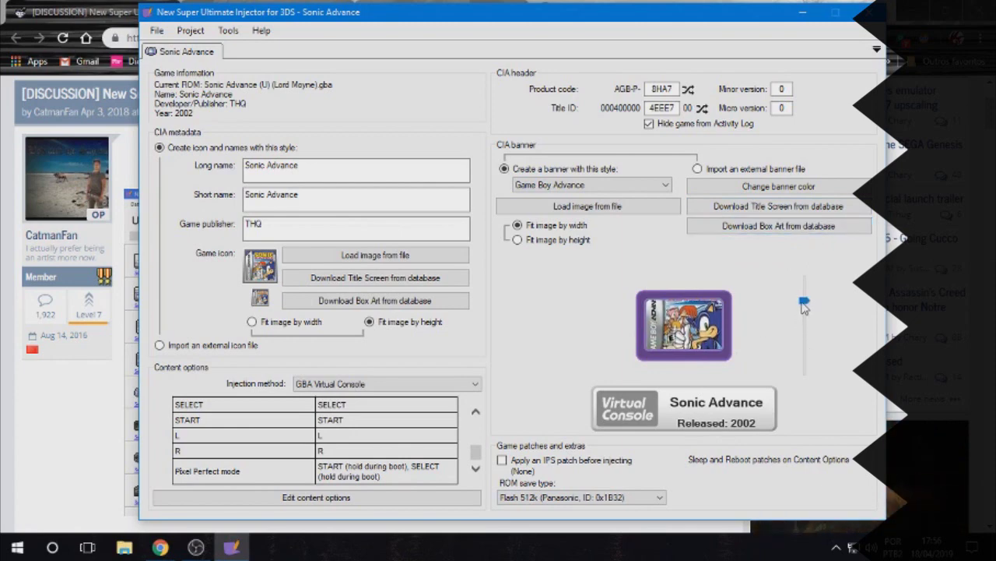
left_click(795, 209)
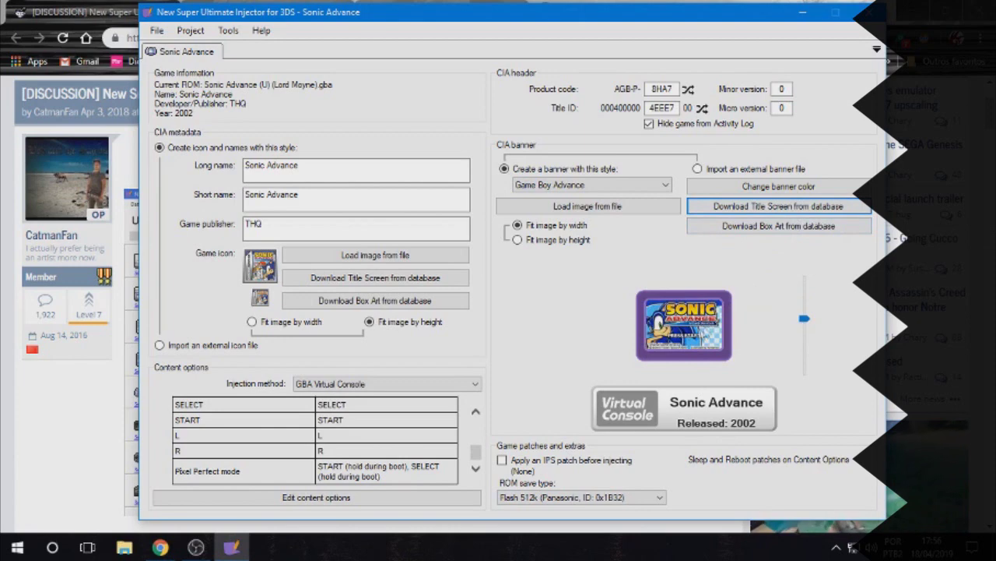
Try a green banner color and restore the original banner color.
left_click(759, 187)
left_click(515, 299)
left_click_drag(520, 304, 518, 317)
left_click(491, 209)
left_click(654, 185)
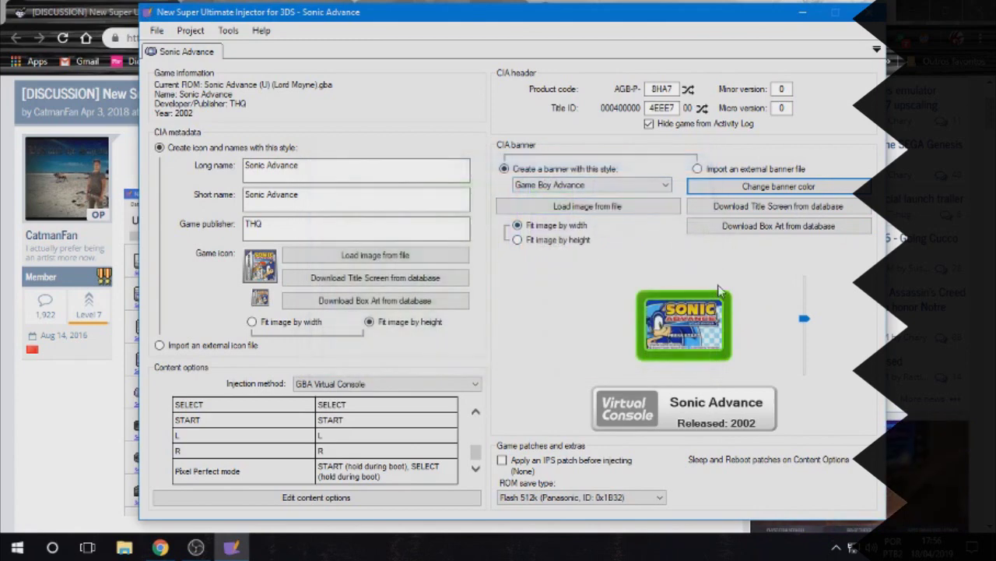
left_click(747, 187)
left_click(653, 228)
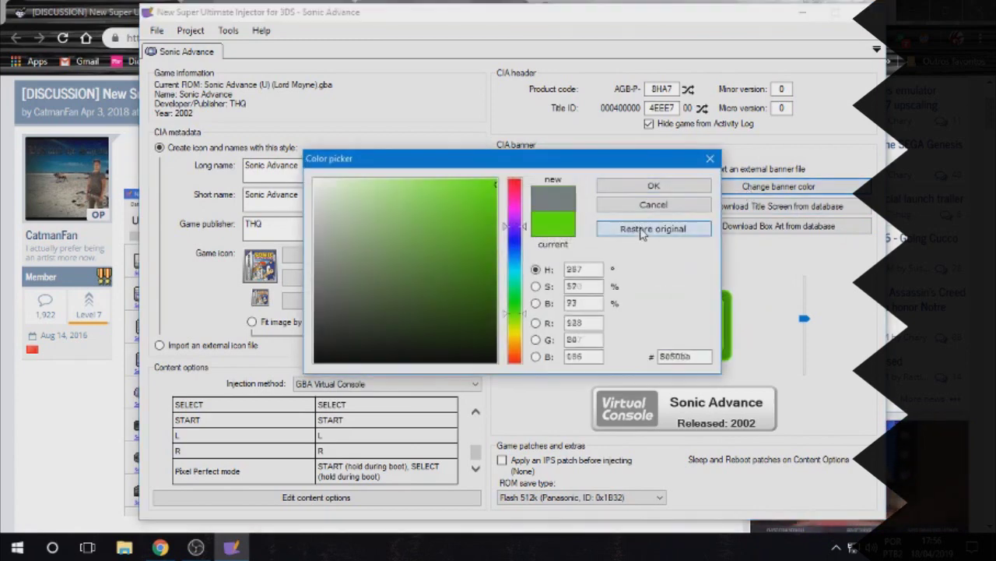
left_click(654, 186)
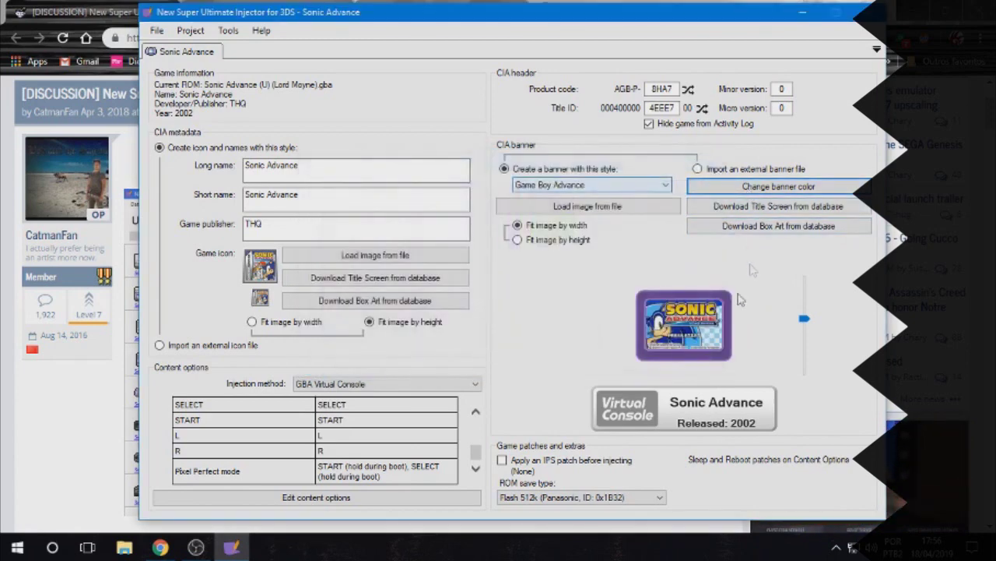
Try "Seu texto aqui" and "Seu texyto" as the two text lines of the footer banner.
left_click(685, 410)
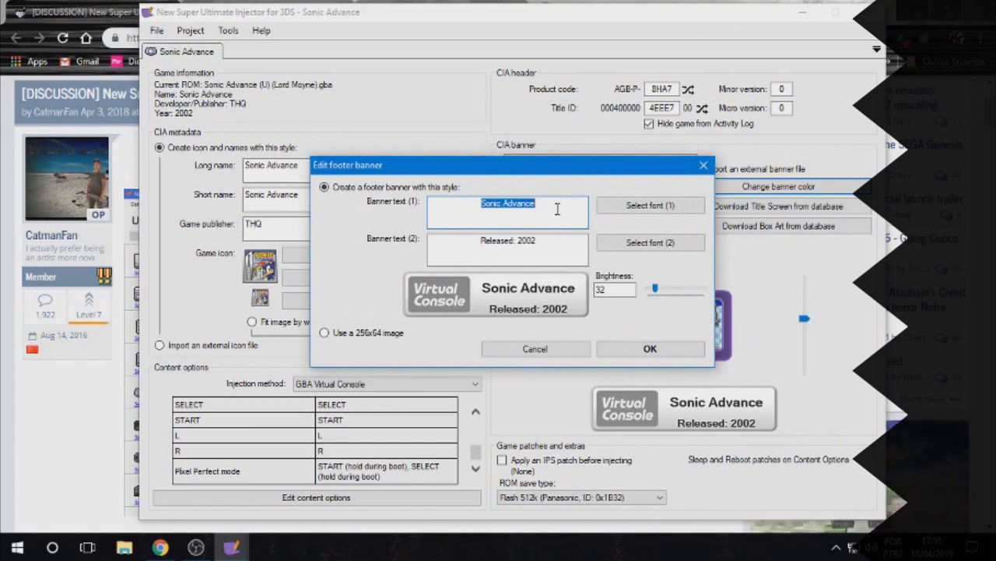
type("Seu texto aqui")
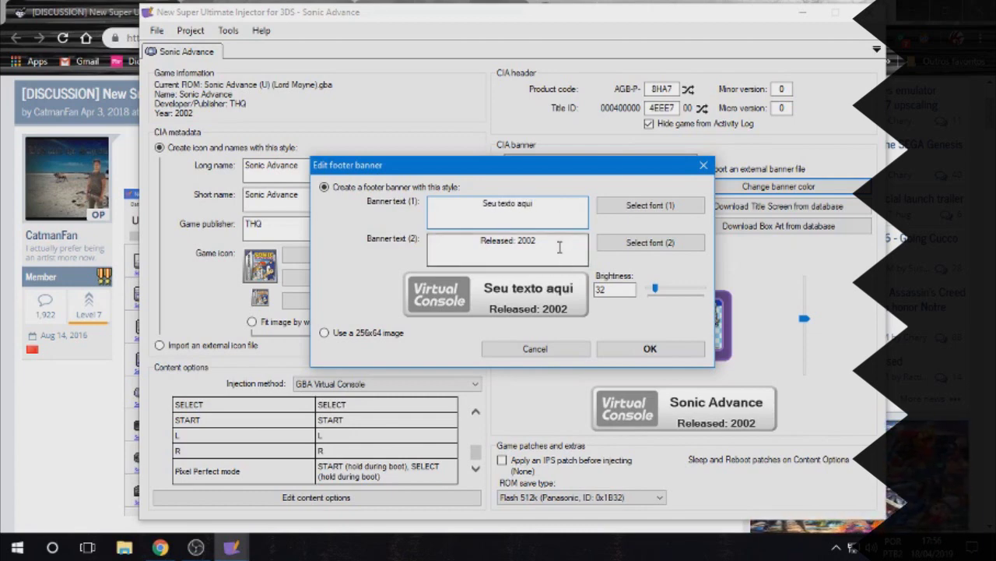
key("Tab")
type("Seu texyto")
key("BackSpace")
key("BackSpace")
key("BackSpace")
type("to")
Try a different font for the first footer banner text and discard the footer banner edits.
left_click(623, 206)
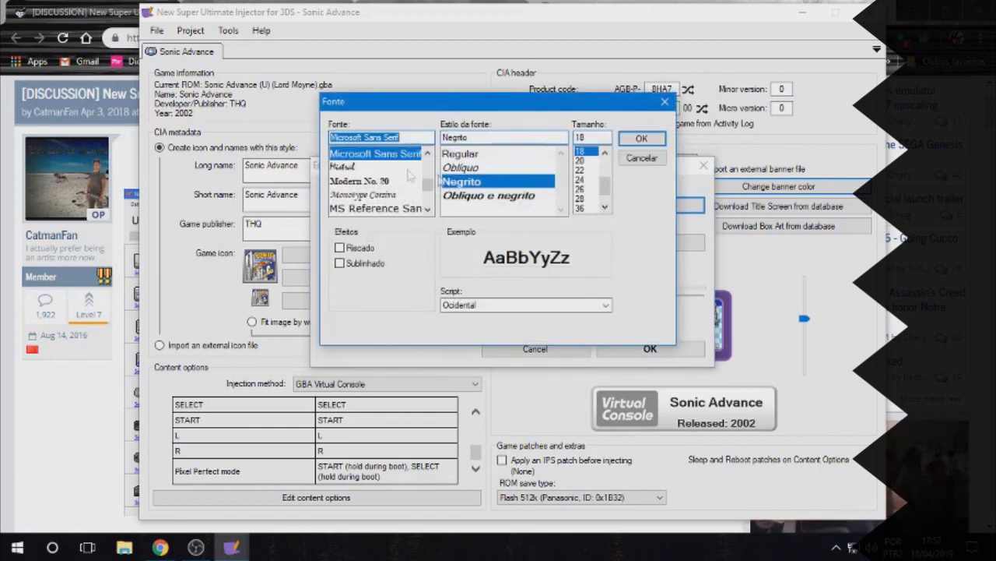
scroll(428, 187, "down", 4)
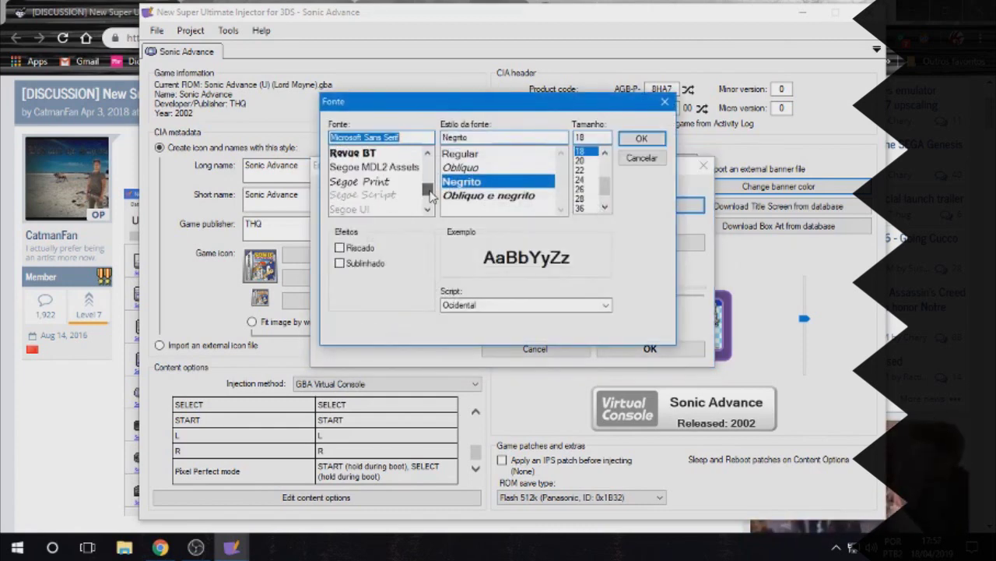
left_click(386, 155)
left_click(640, 139)
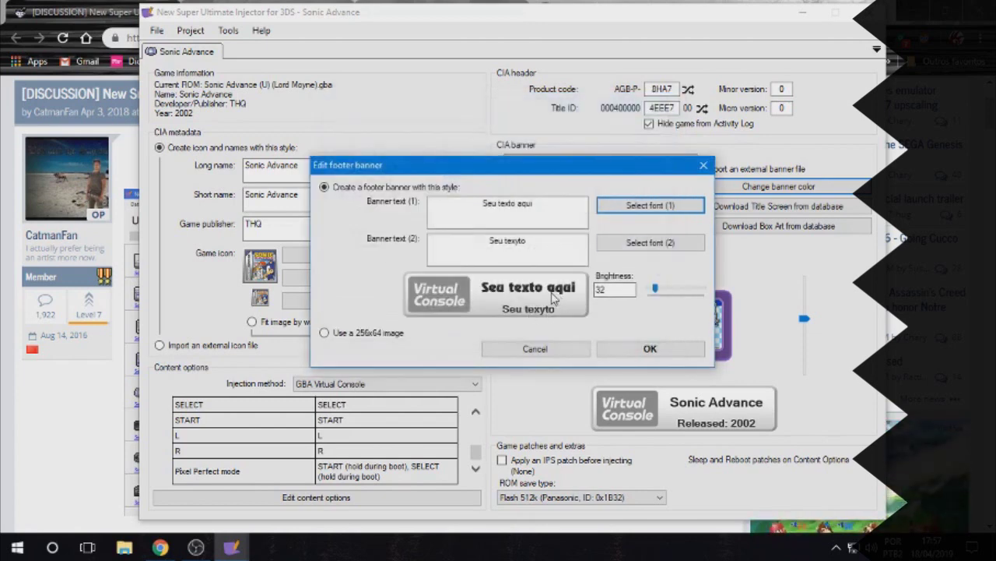
left_click(545, 350)
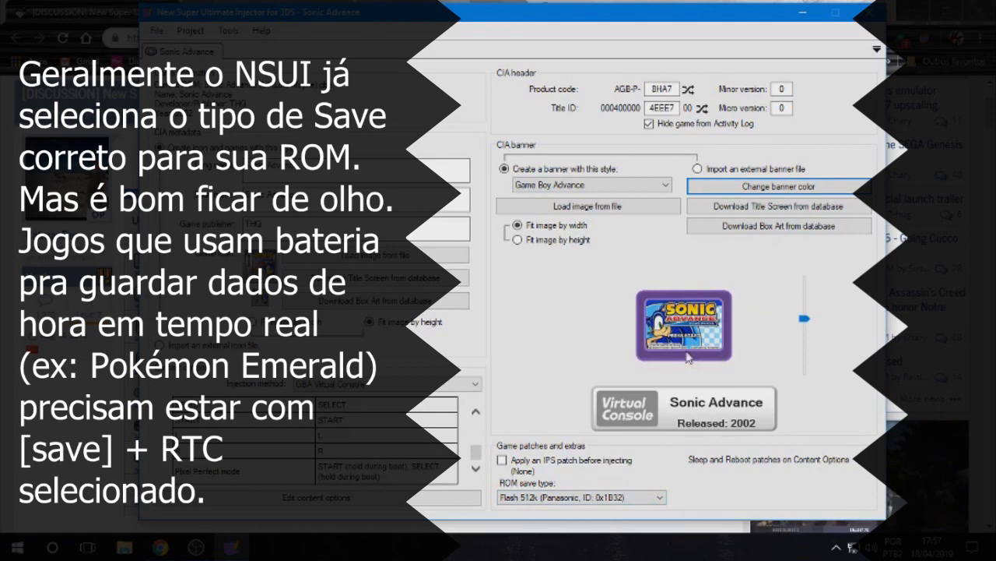
Review the ROM save types while keeping Flash 512k (Panasonic, ID: 0x1B32), and browse for an IPS patch without choosing one.
left_click(664, 492)
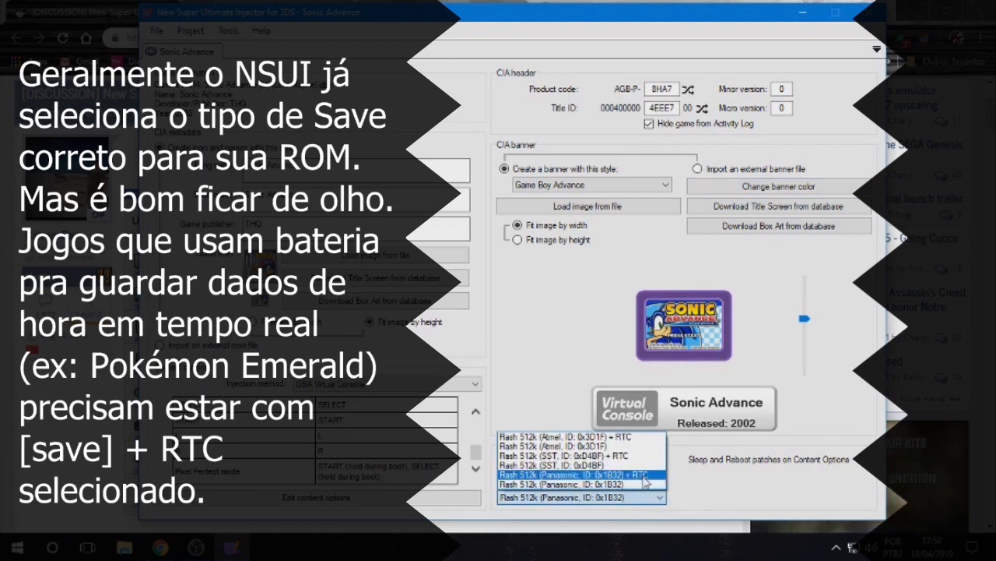
left_click(699, 488)
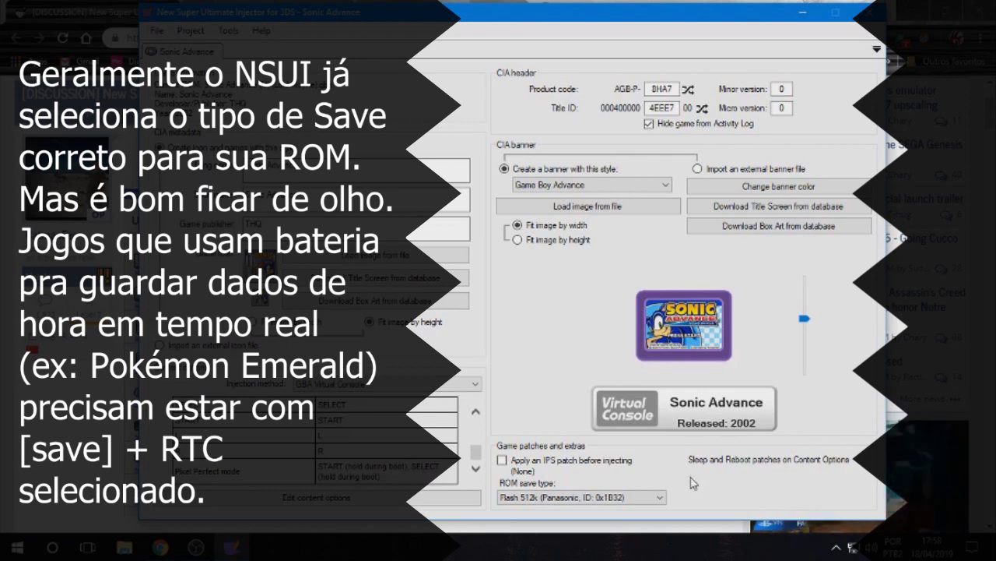
left_click(660, 497)
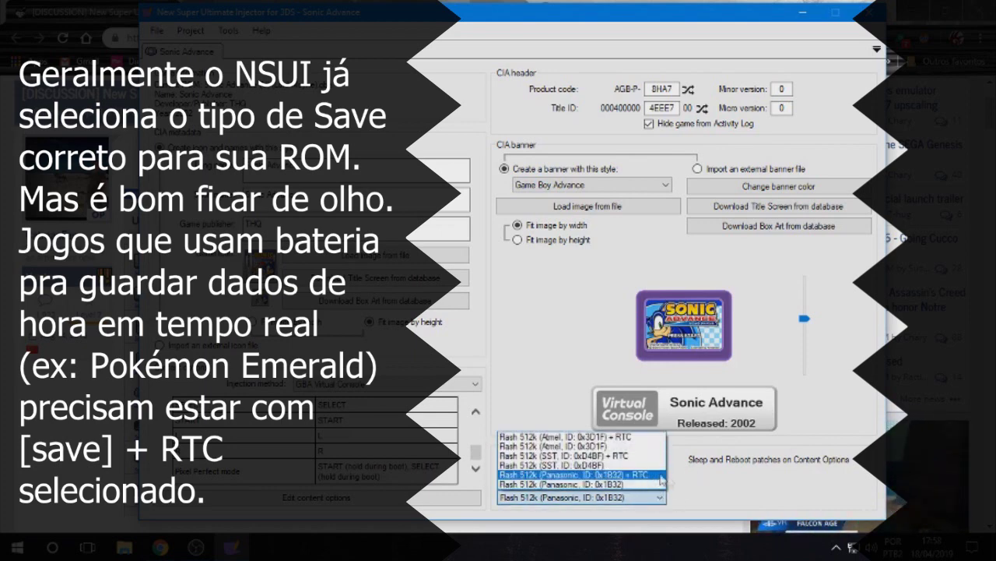
left_click(687, 487)
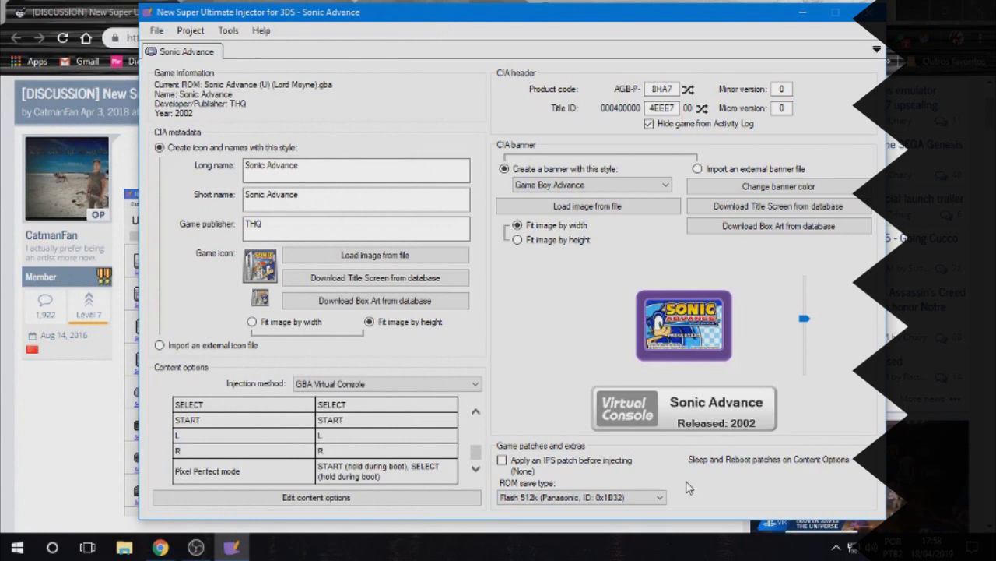
left_click(531, 464)
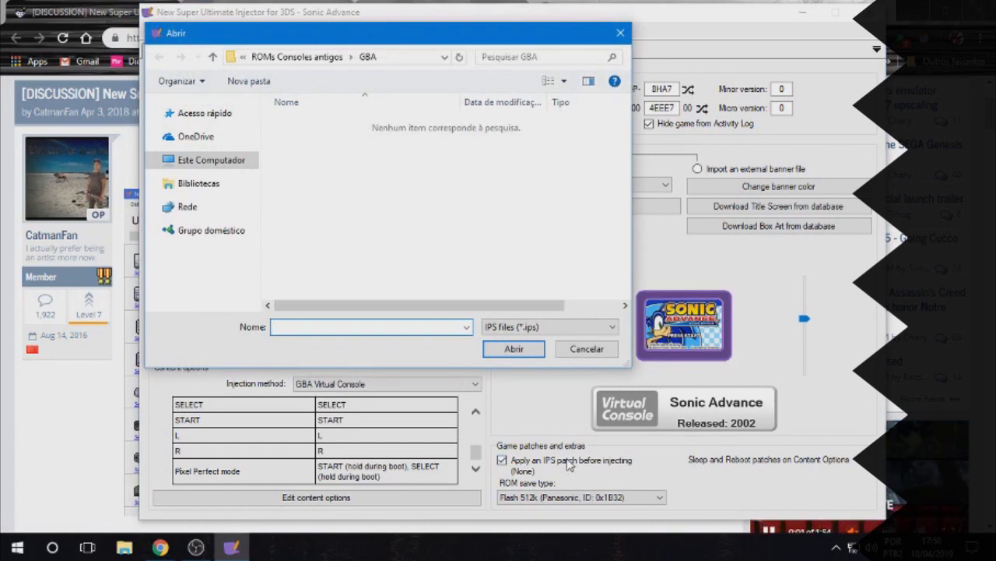
left_click(586, 348)
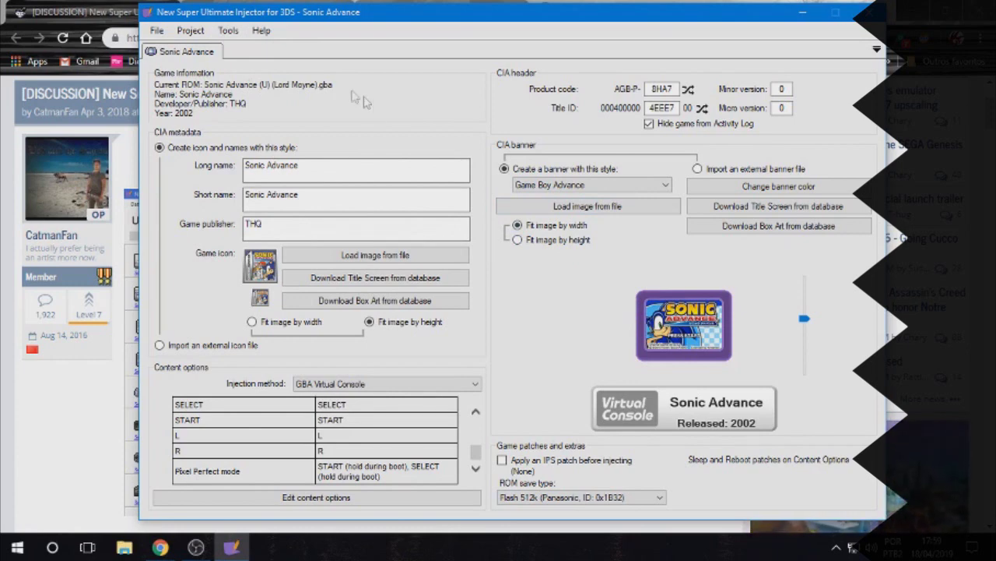
Export the Sonic Advance project as a CIA file named Sonic Advance in the cias folder.
left_click(205, 31)
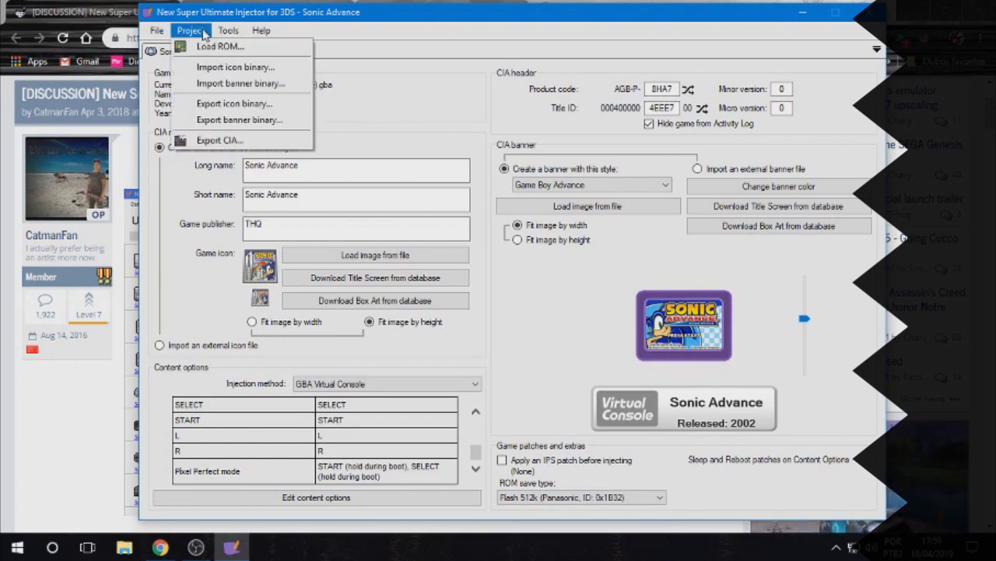
left_click(300, 140)
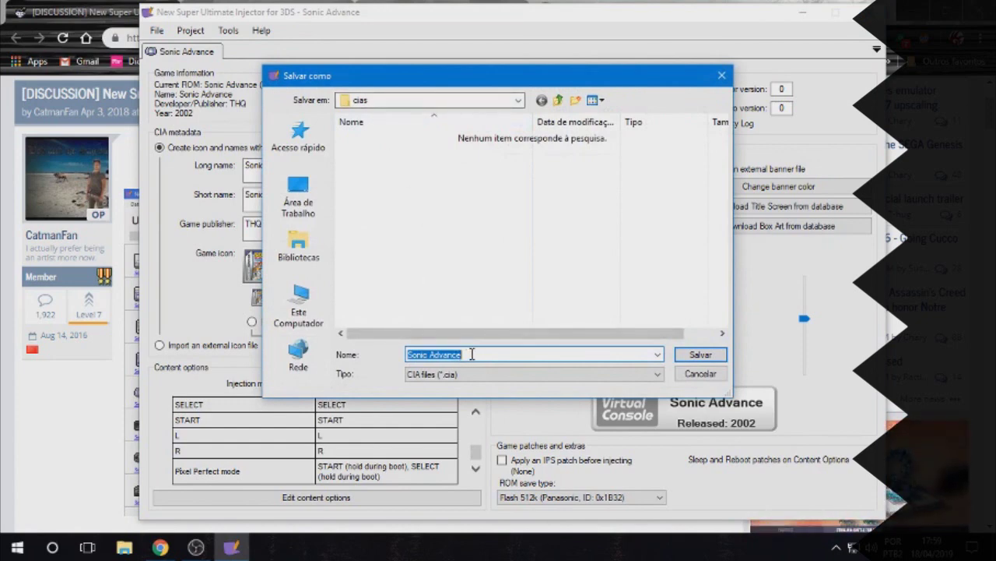
left_click(702, 355)
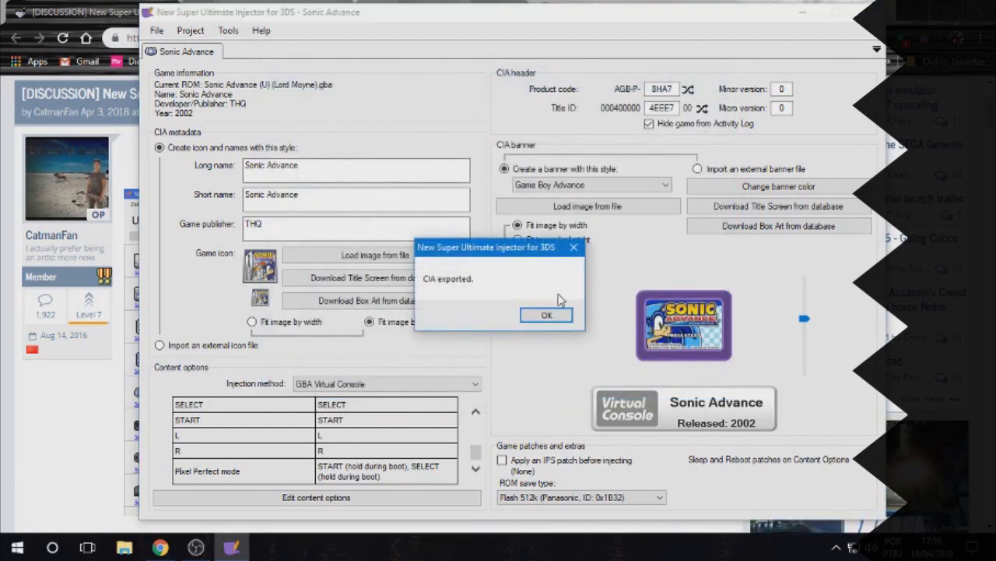
left_click(548, 315)
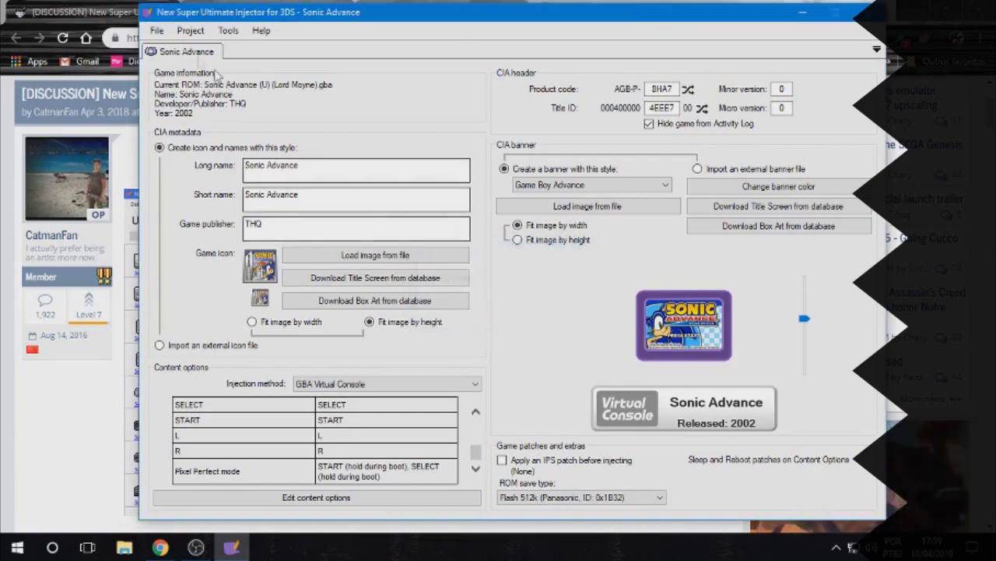
In File Explorer, open the cias folder inside the New Super Ultimate Injector for 3DS folder in Documents.
left_click(157, 31)
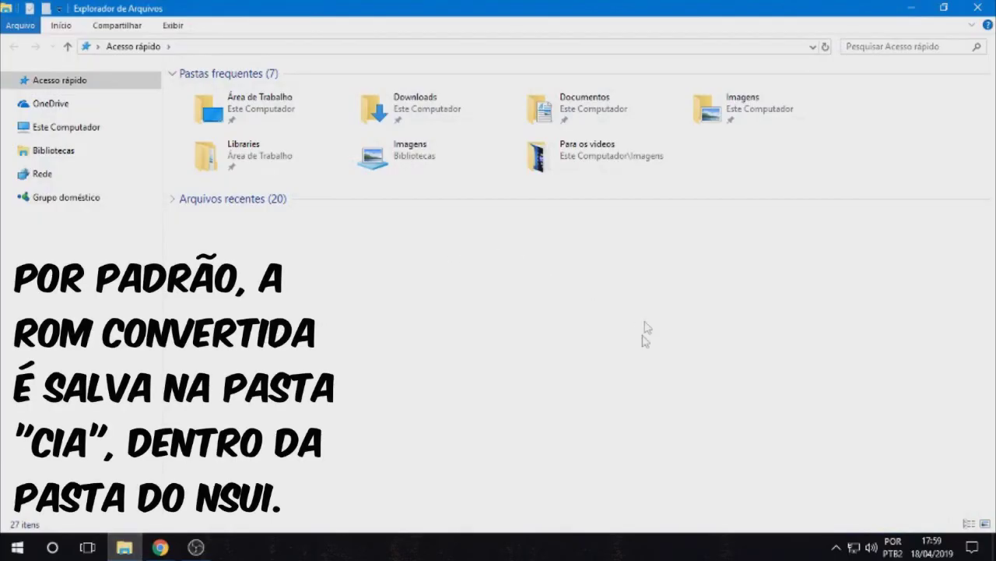
double_click(604, 110)
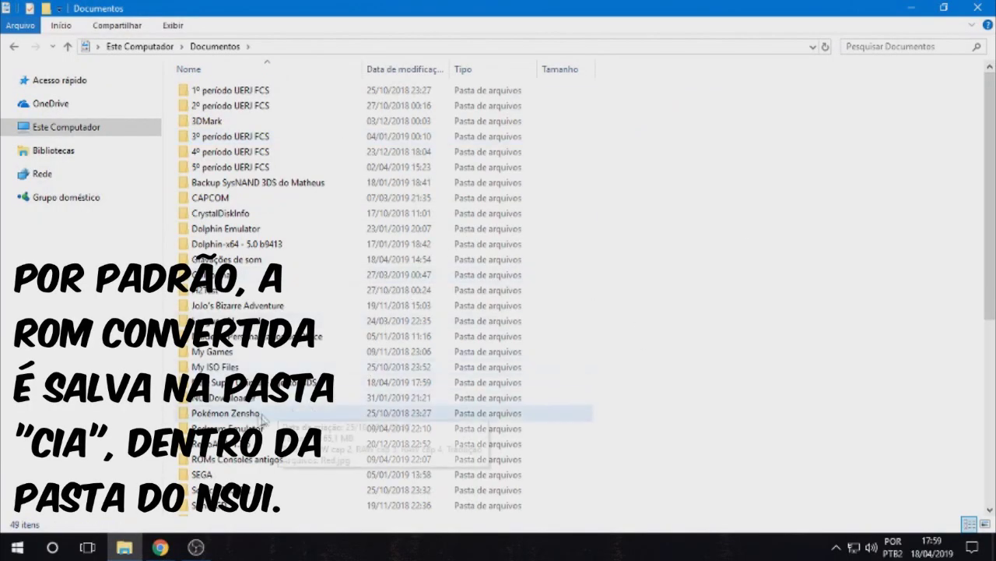
double_click(331, 382)
double_click(234, 105)
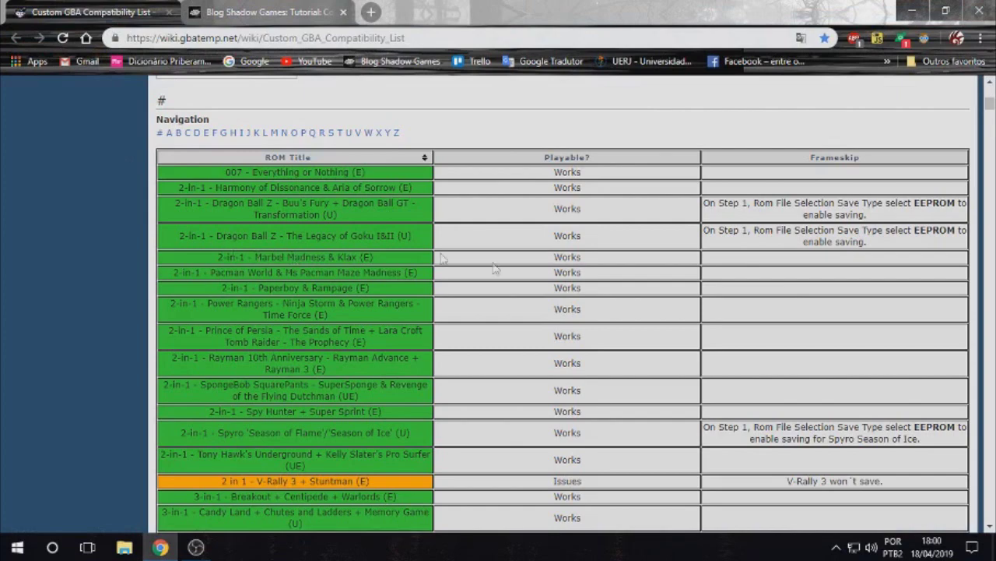
In Chrome, examine the introduction and the # and A sections of GBAtemp's Custom GBA Compatibility List.
scroll(558, 231, "up", 10)
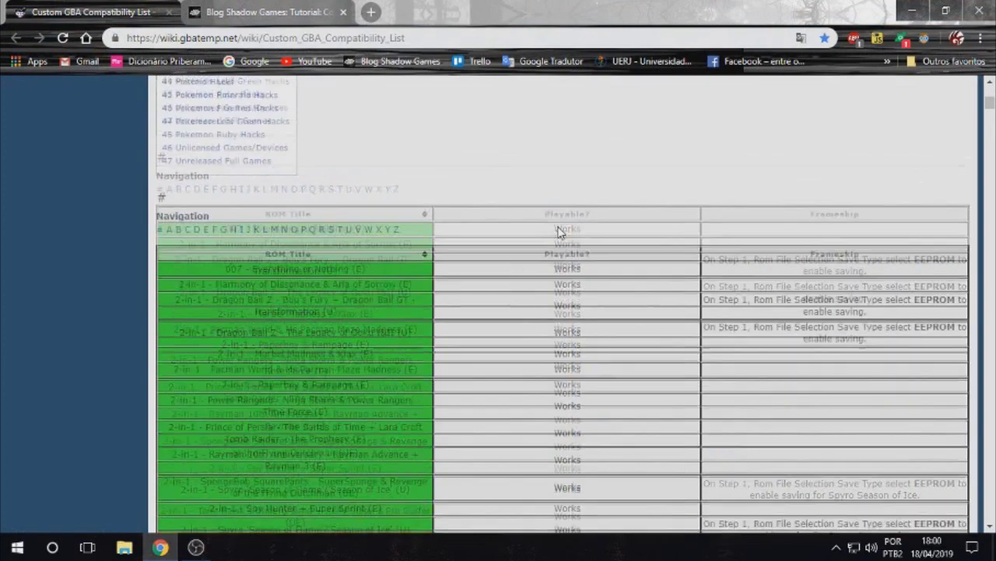
scroll(548, 246, "up", 3)
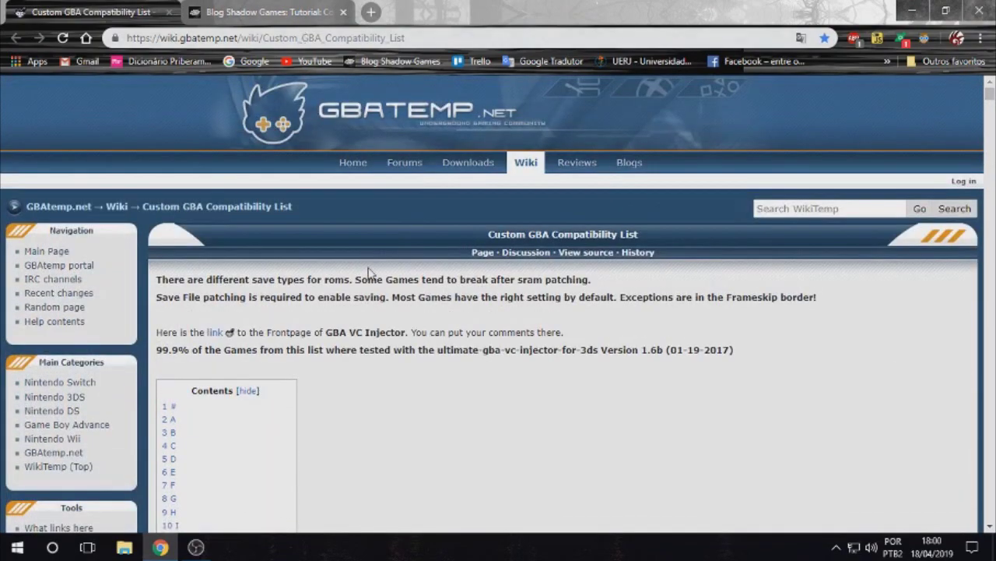
scroll(390, 386, "down", 15)
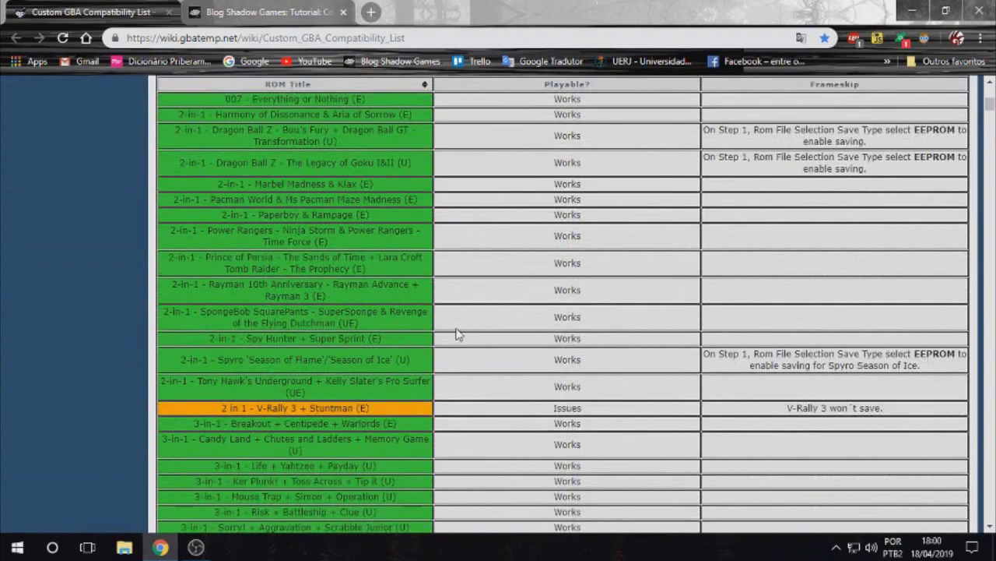
scroll(460, 333, "down", 3)
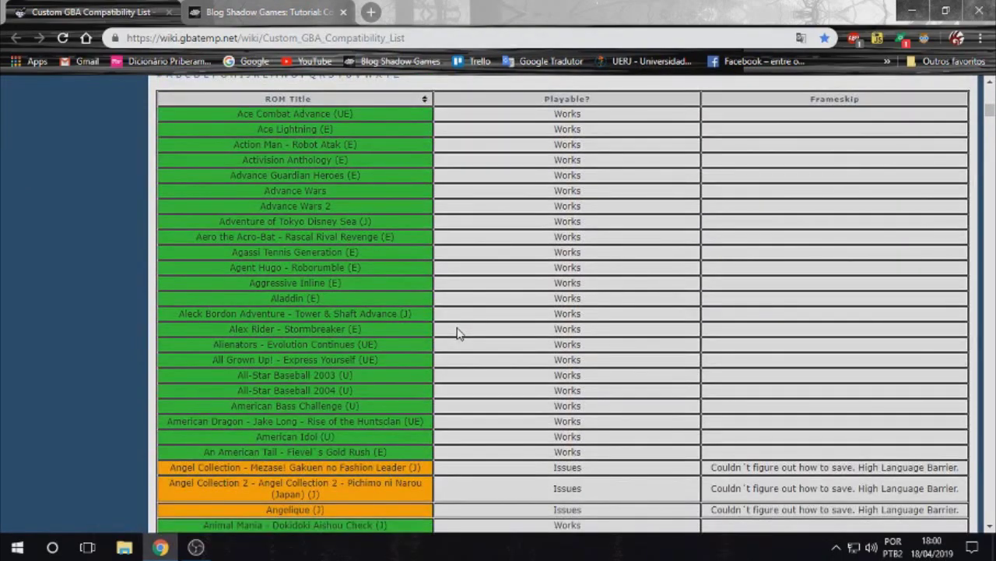
scroll(457, 333, "down", 2)
scroll(458, 333, "up", 6)
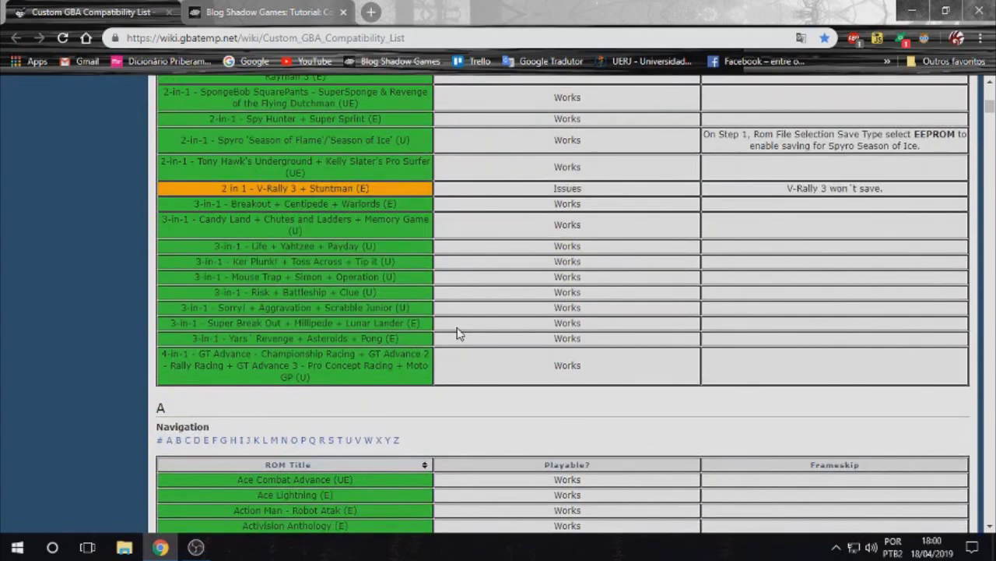
scroll(457, 333, "up", 2)
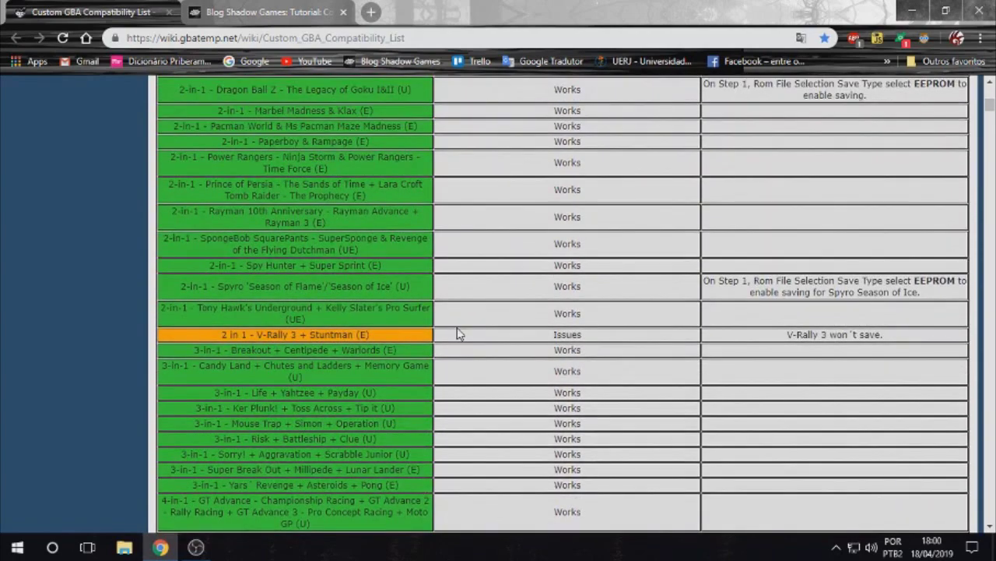
scroll(458, 333, "up", 1)
Highlight the 2-in-1 Dragon Ball Z and V-Rally 3 + Stuntman titles, and compare playability and save notes through section B.
left_click_drag(261, 141, 348, 172)
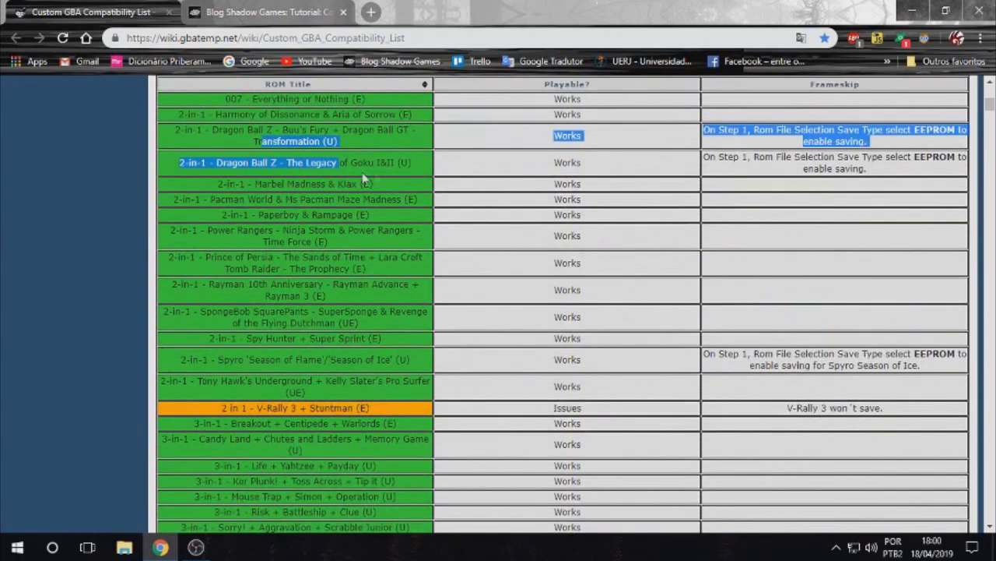
left_click_drag(411, 162, 331, 164)
scroll(326, 309, "down", 1)
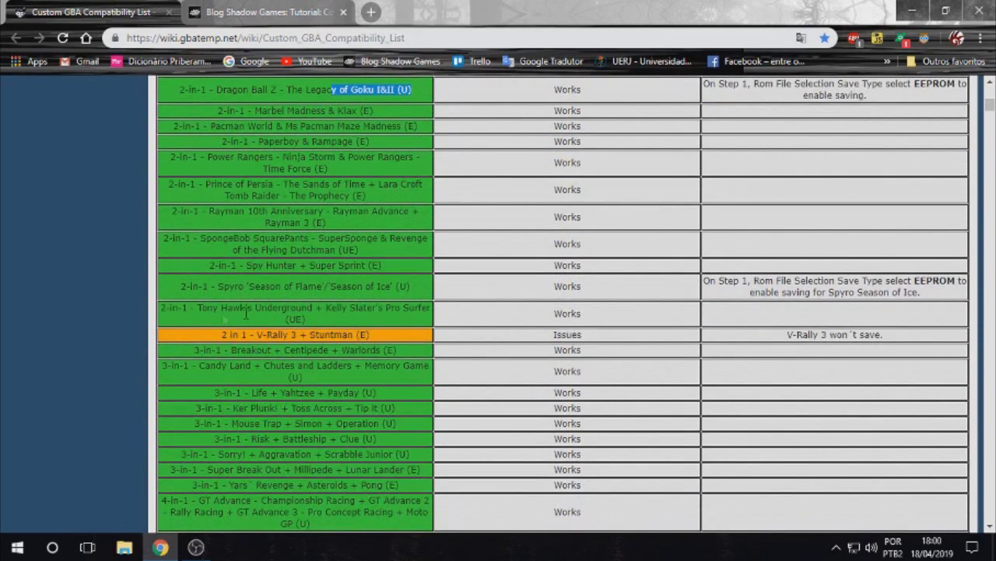
left_click_drag(219, 337, 390, 337)
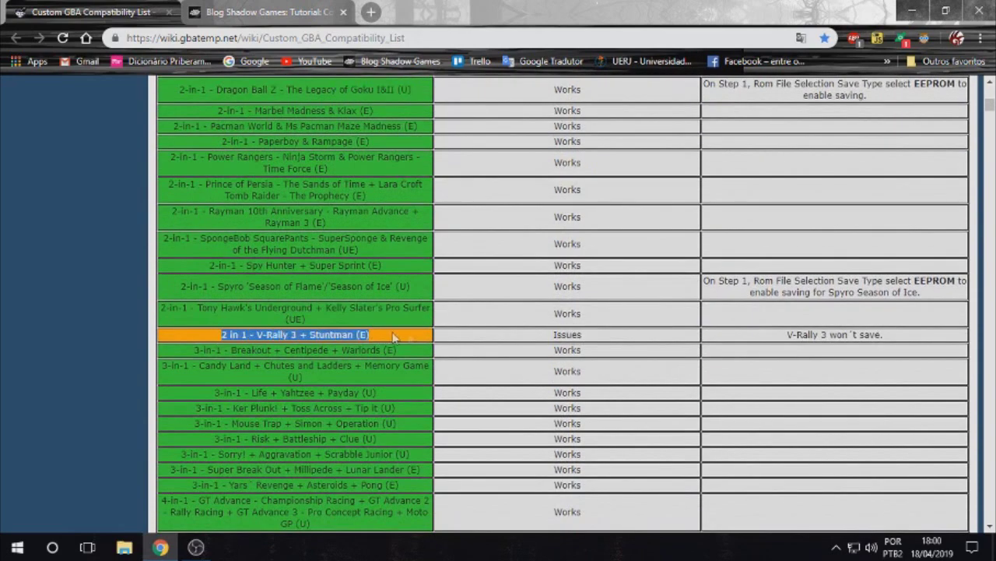
scroll(736, 237, "up", 2)
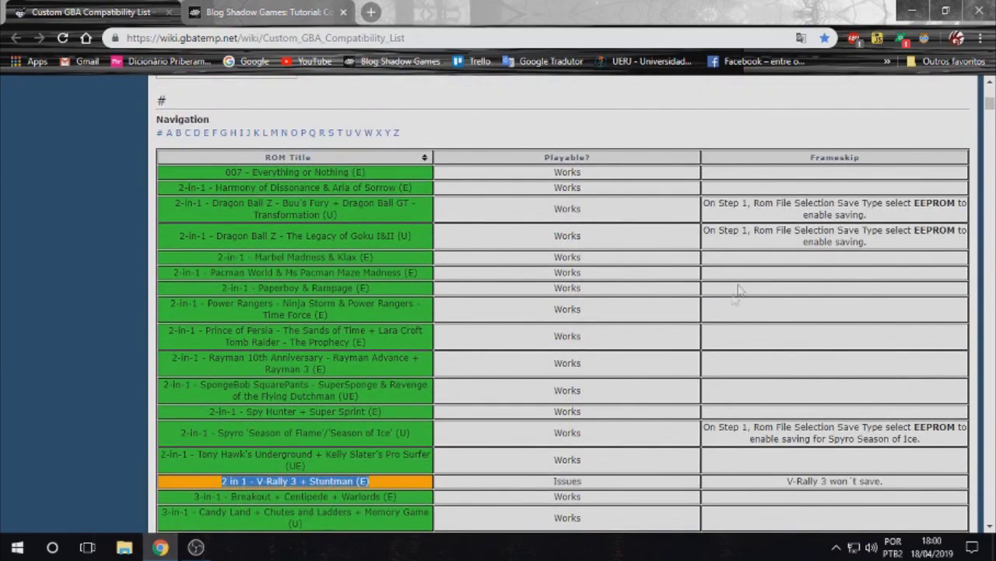
scroll(720, 308, "down", 1)
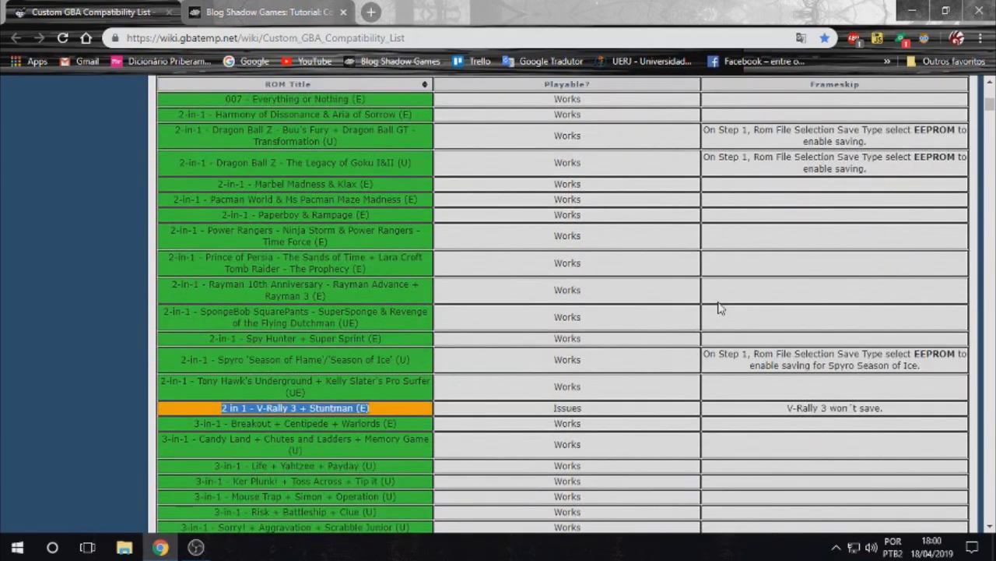
scroll(605, 378, "down", 7)
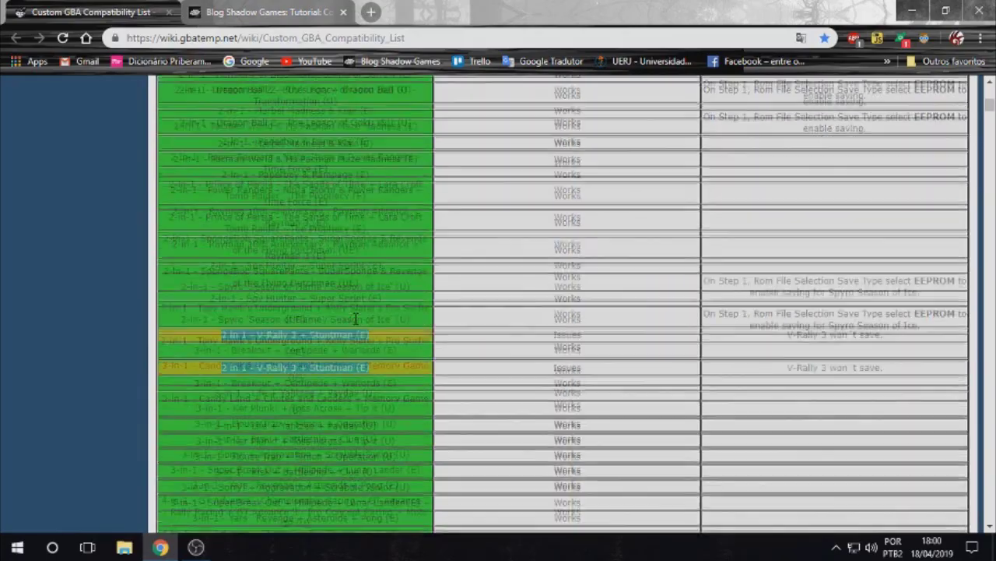
scroll(479, 313, "down", 15)
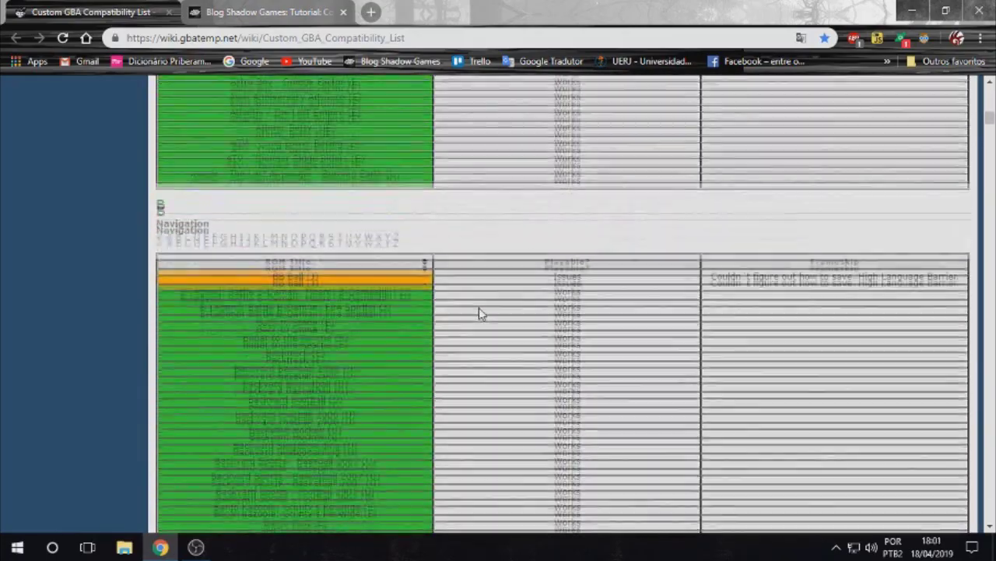